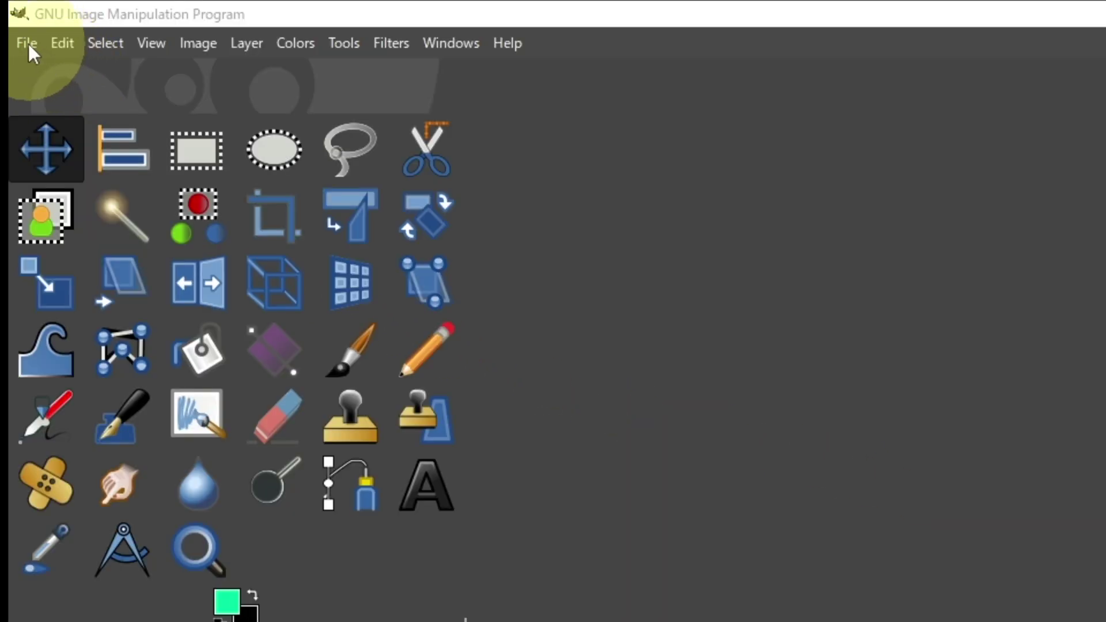
# Step: Open the Unsplash photo of the woman beside the green car from the Downloads GIMP folder
pyautogui.click(10, 43)
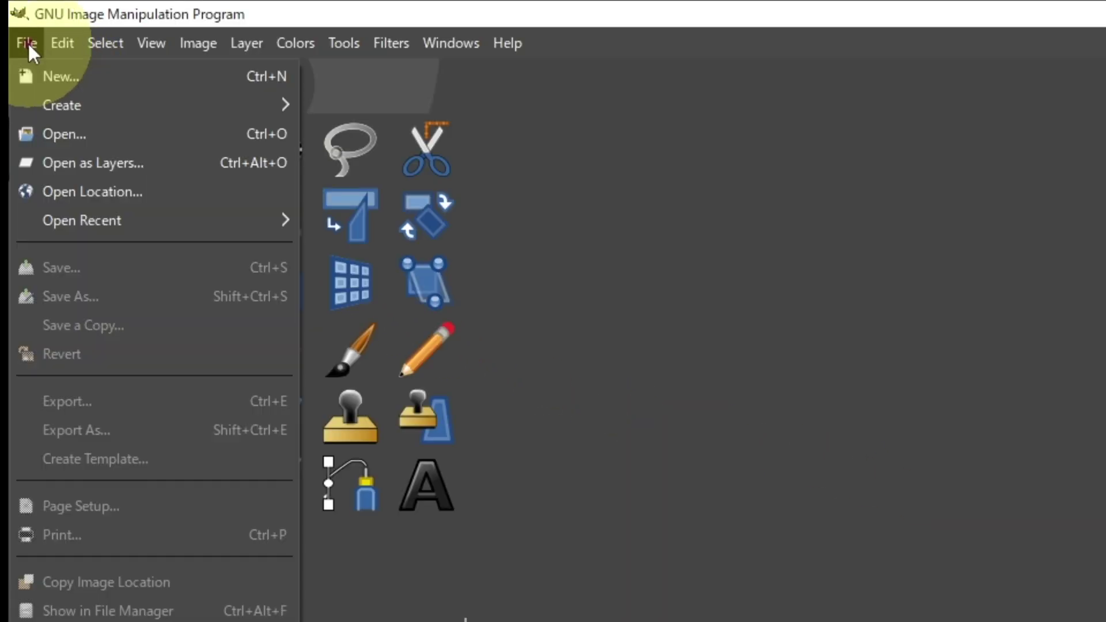
pyautogui.click(84, 132)
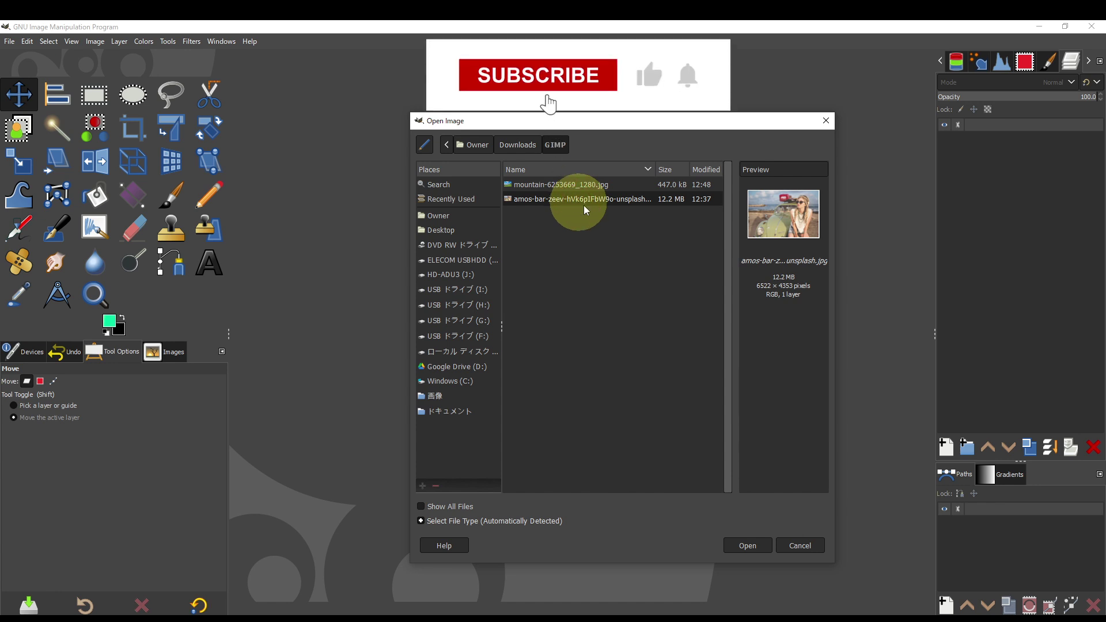
pyautogui.click(750, 548)
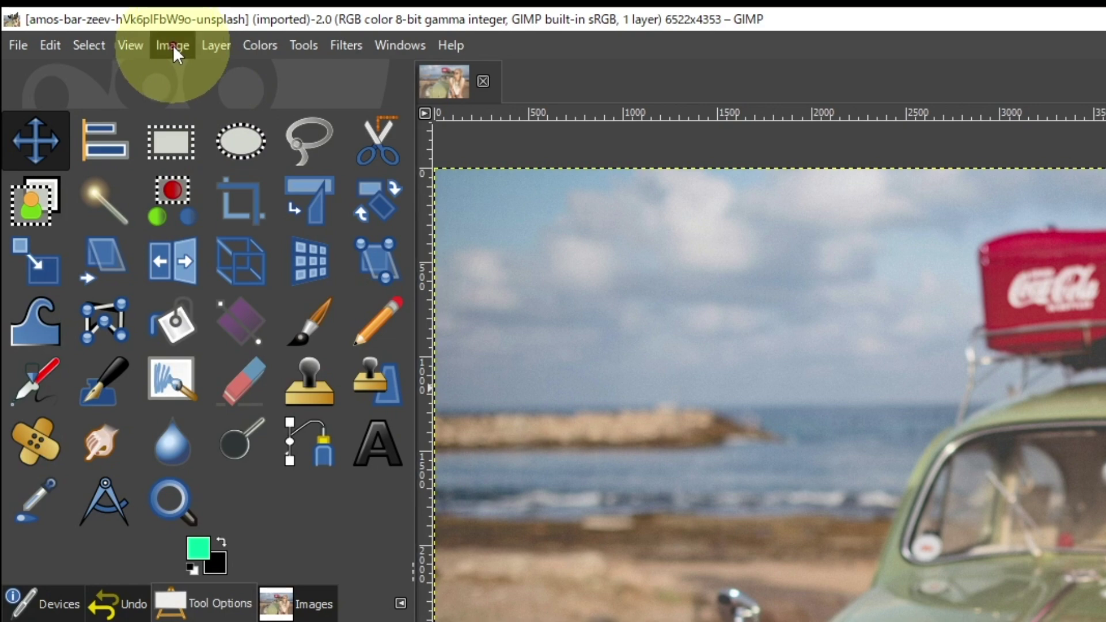
# Step: Scale the image to a width of 1500 px with proportional height and cubic interpolation
pyautogui.click(96, 41)
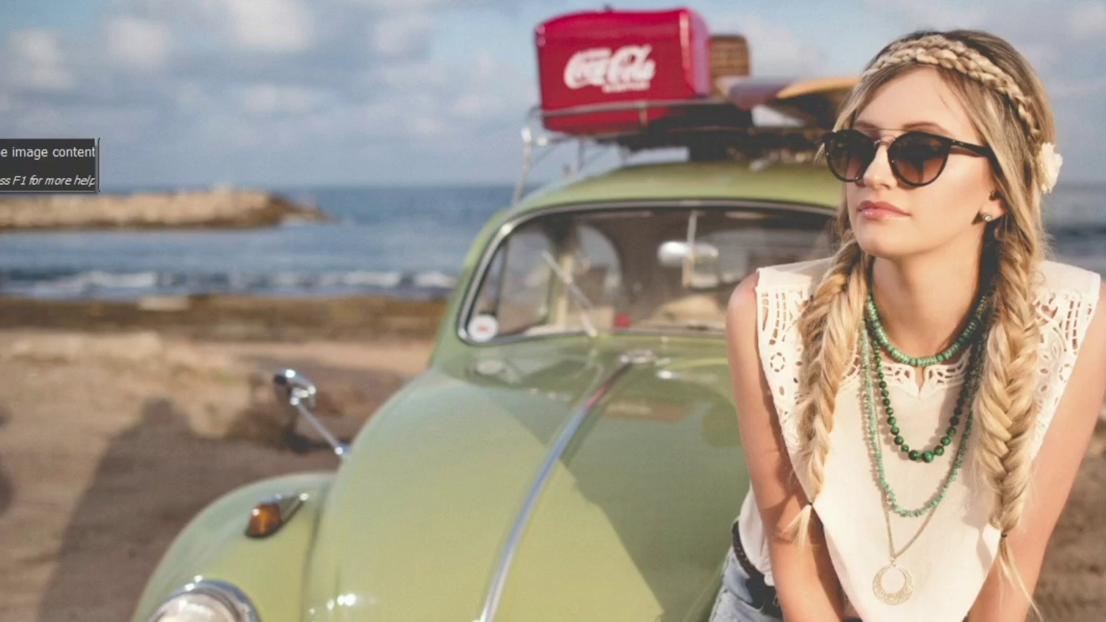
pyautogui.click(298, 341)
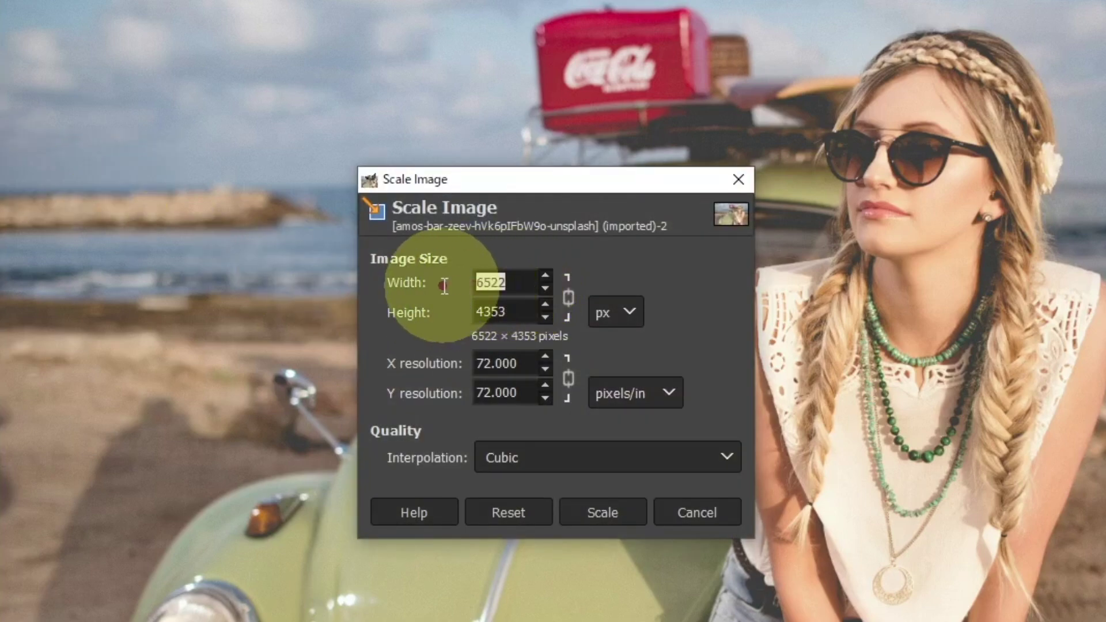
pyautogui.write('1500')
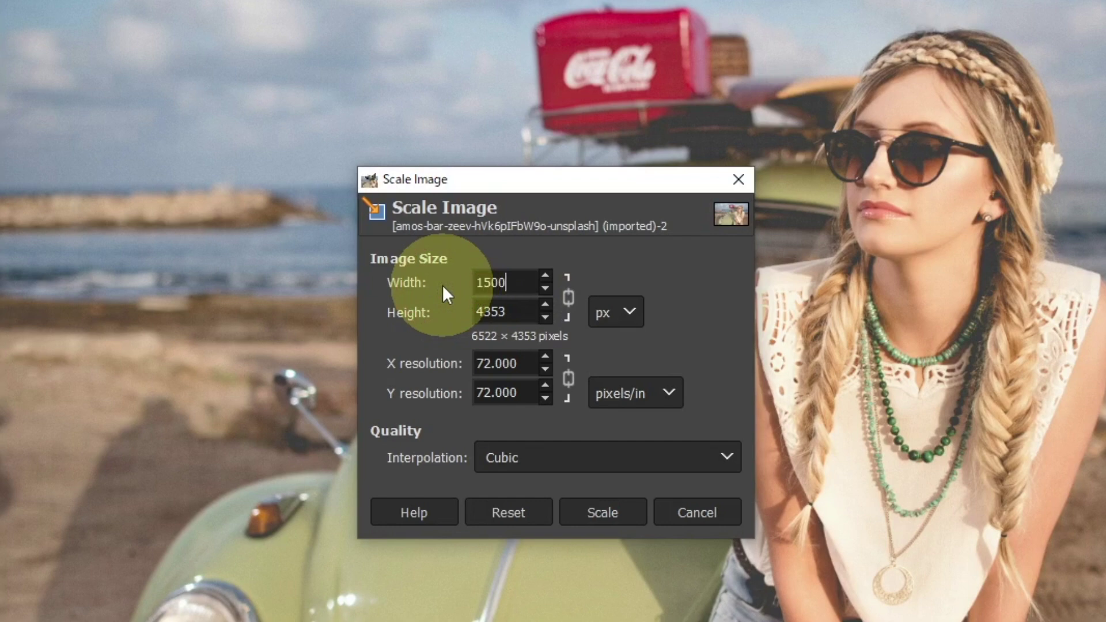
pyautogui.press('Return')
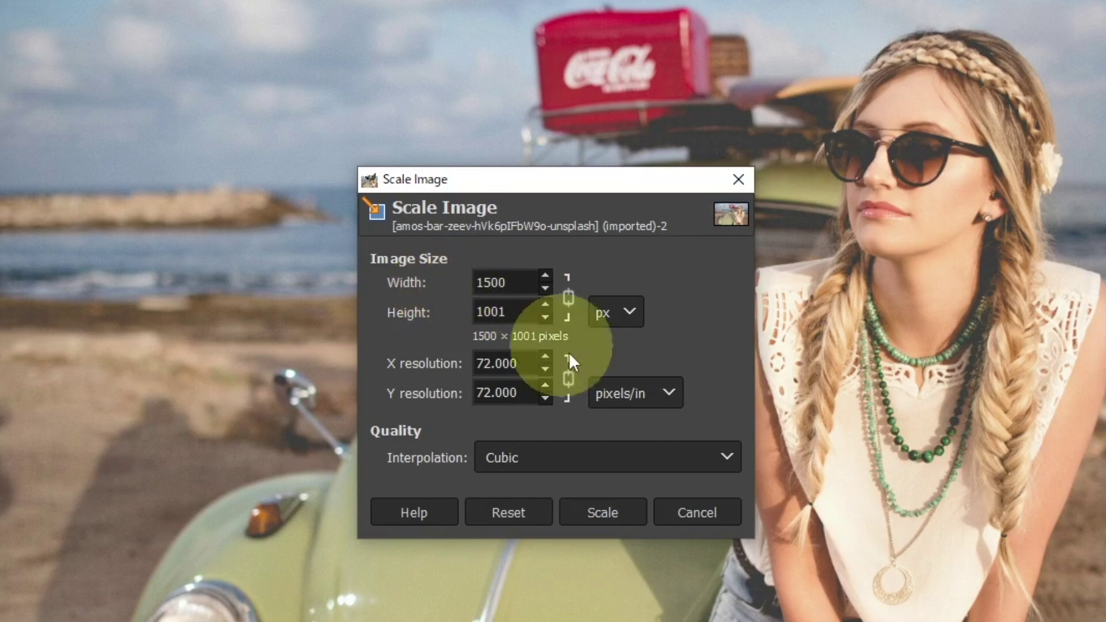
pyautogui.click(610, 514)
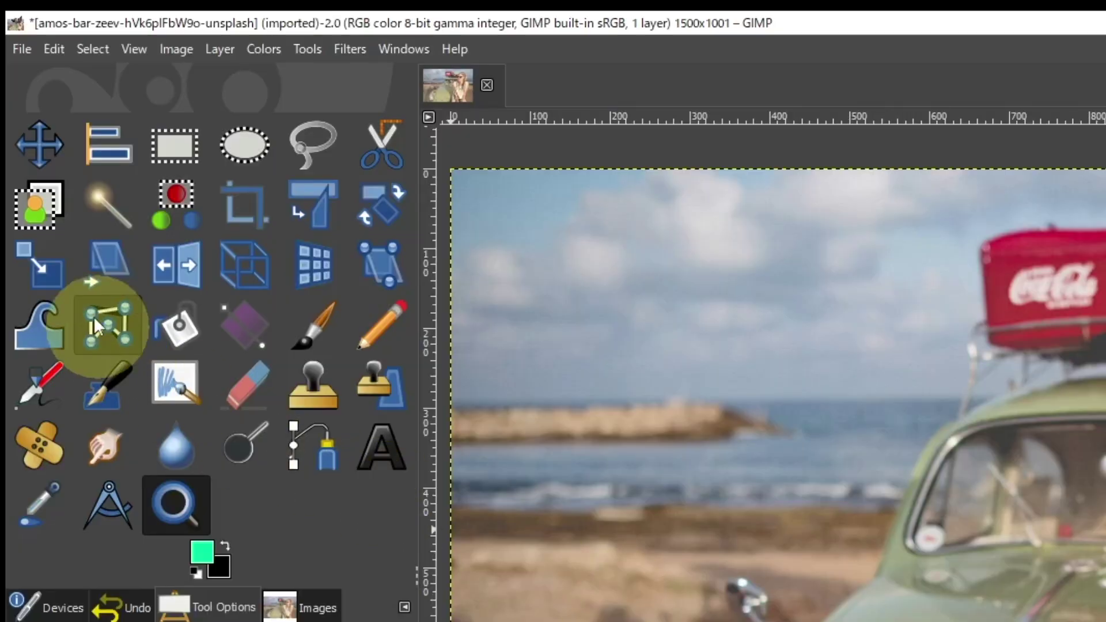
# Step: Roughly outline the woman with a closed Foreground Select contour just outside her edges and confirm the outline
pyautogui.click(37, 212)
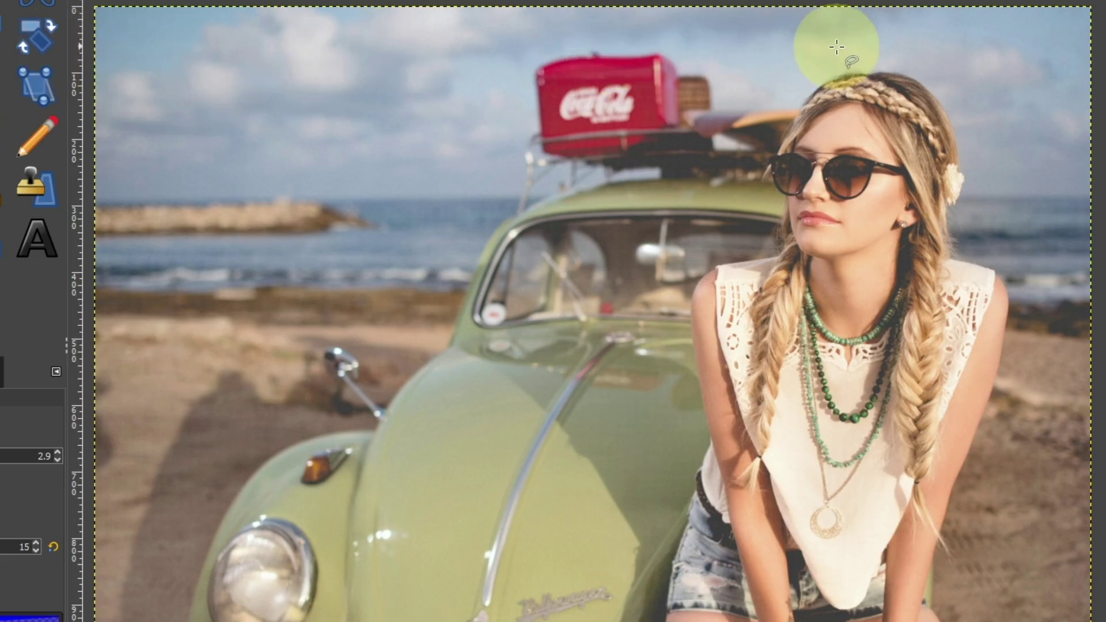
pyautogui.click(873, 63)
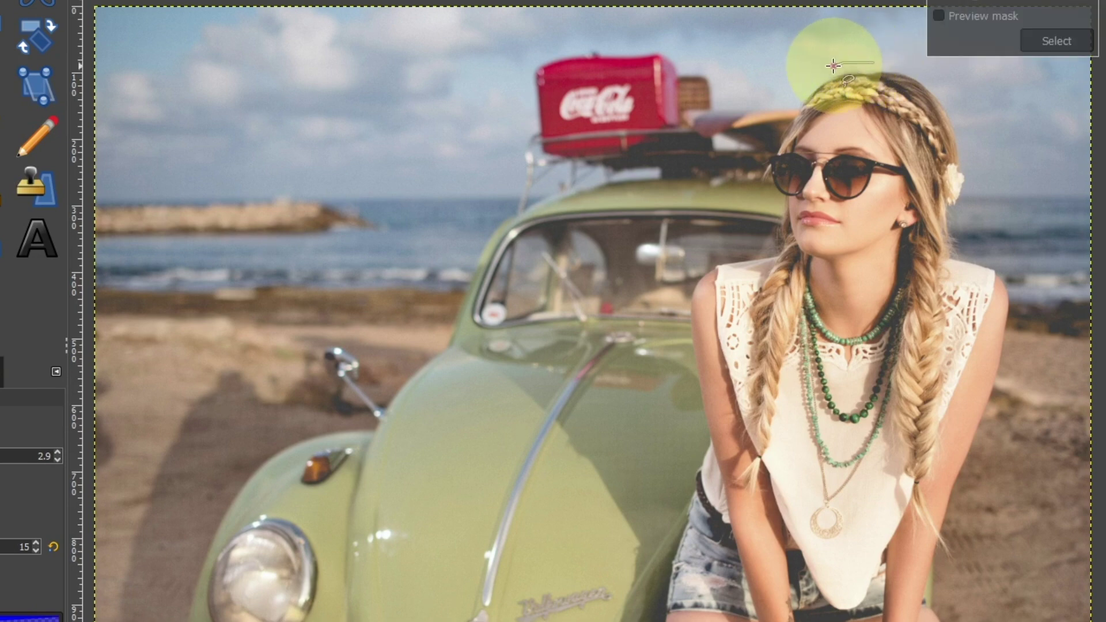
pyautogui.moveTo(818, 74)
pyautogui.mouseDown()
pyautogui.moveTo(761, 158)
pyautogui.moveTo(754, 195)
pyautogui.moveTo(767, 241)
pyautogui.moveTo(704, 261)
pyautogui.moveTo(684, 286)
pyautogui.moveTo(694, 449)
pyautogui.moveTo(668, 553)
pyautogui.mouseUp()
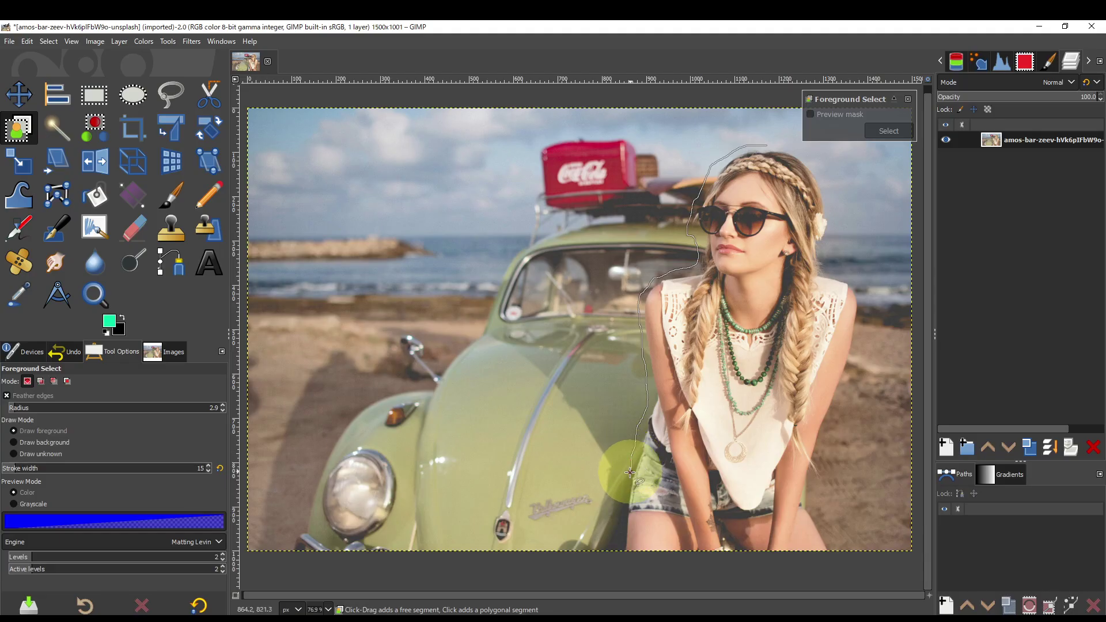
pyautogui.moveTo(630, 473)
pyautogui.mouseDown()
pyautogui.moveTo(617, 557)
pyautogui.moveTo(840, 566)
pyautogui.moveTo(818, 487)
pyautogui.moveTo(819, 421)
pyautogui.mouseUp()
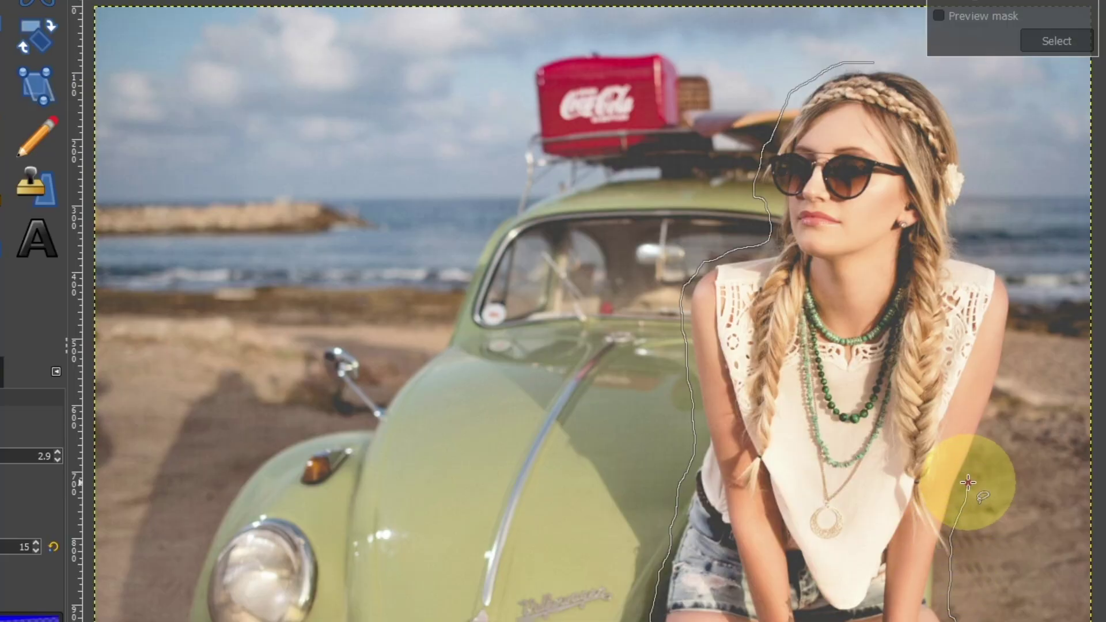
pyautogui.moveTo(968, 483)
pyautogui.mouseDown()
pyautogui.moveTo(1018, 372)
pyautogui.moveTo(1023, 314)
pyautogui.moveTo(1005, 263)
pyautogui.moveTo(975, 256)
pyautogui.moveTo(978, 164)
pyautogui.moveTo(964, 104)
pyautogui.moveTo(945, 81)
pyautogui.moveTo(881, 62)
pyautogui.mouseUp()
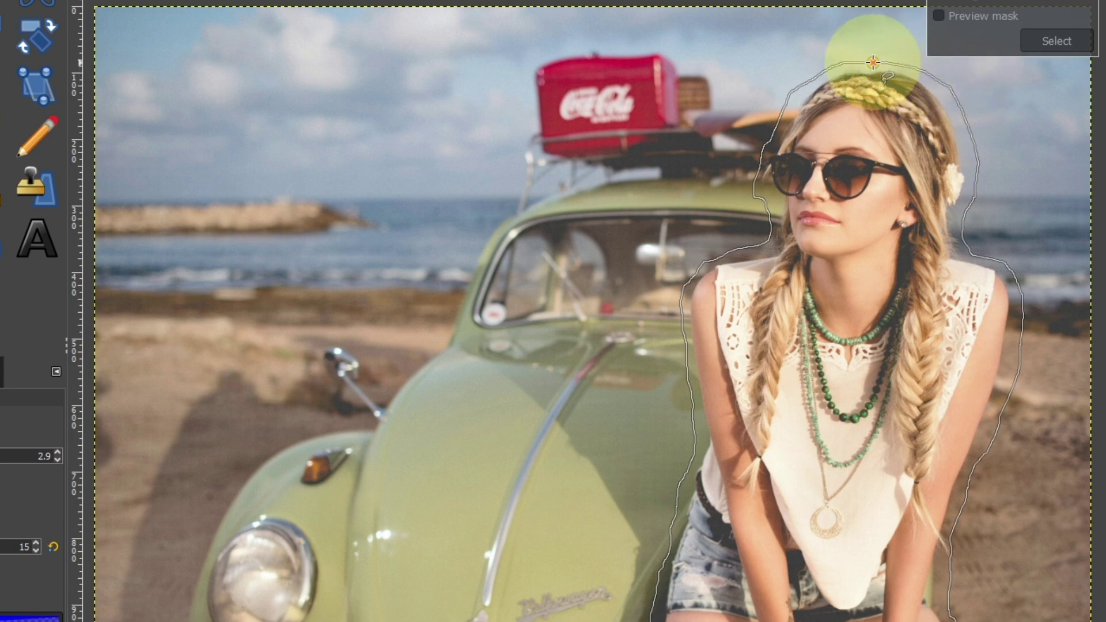
pyautogui.press('Return')
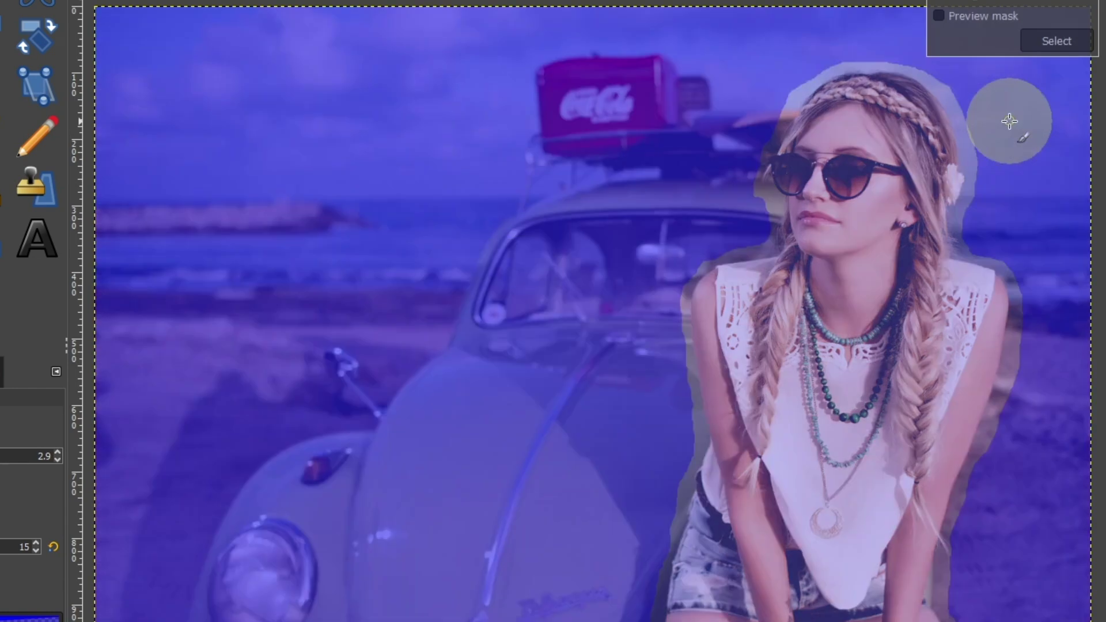
# Step: Set the foreground color to white (ffffff)
pyautogui.moveTo(1008, 124)
pyautogui.mouseDown()
pyautogui.moveTo(945, 136)
pyautogui.moveTo(869, 98)
pyautogui.mouseUp()
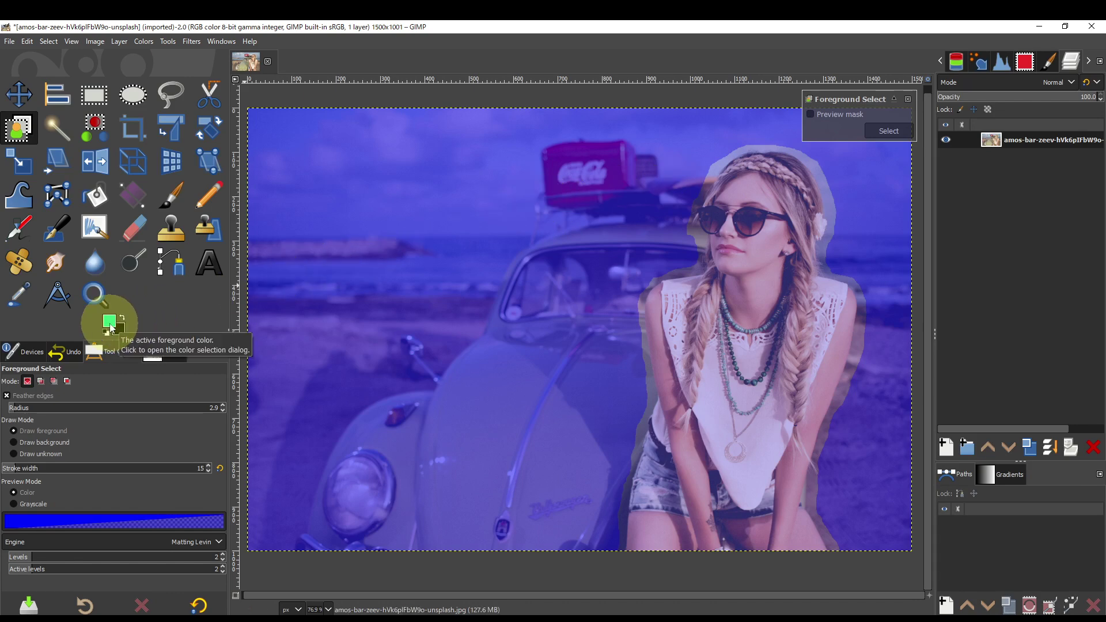
pyautogui.click(111, 326)
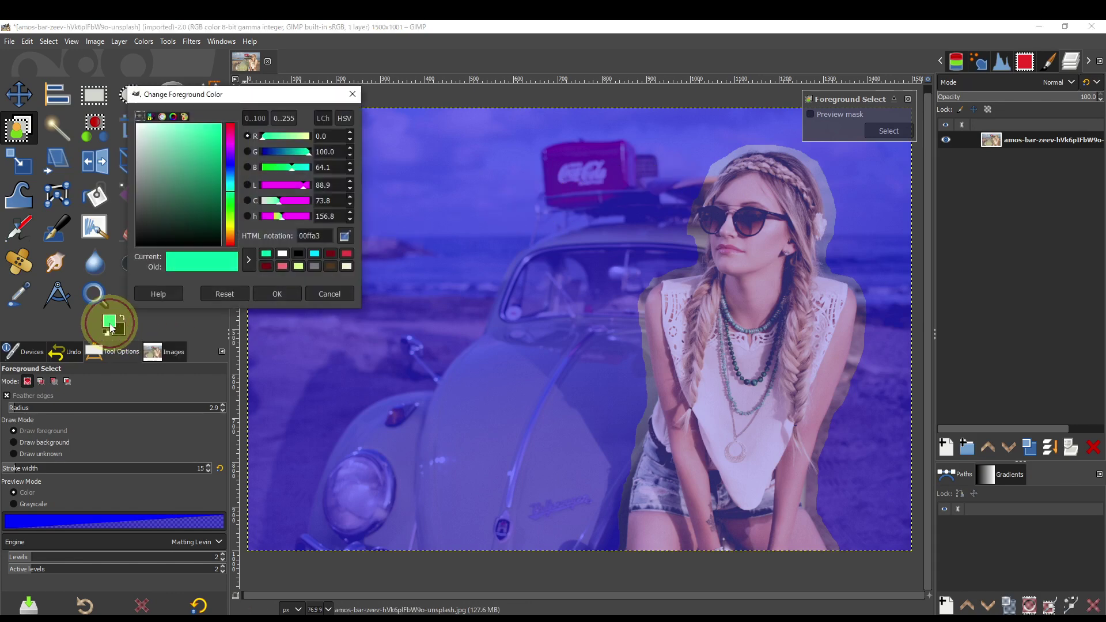
pyautogui.moveTo(161, 150); pyautogui.dragTo(129, 117)
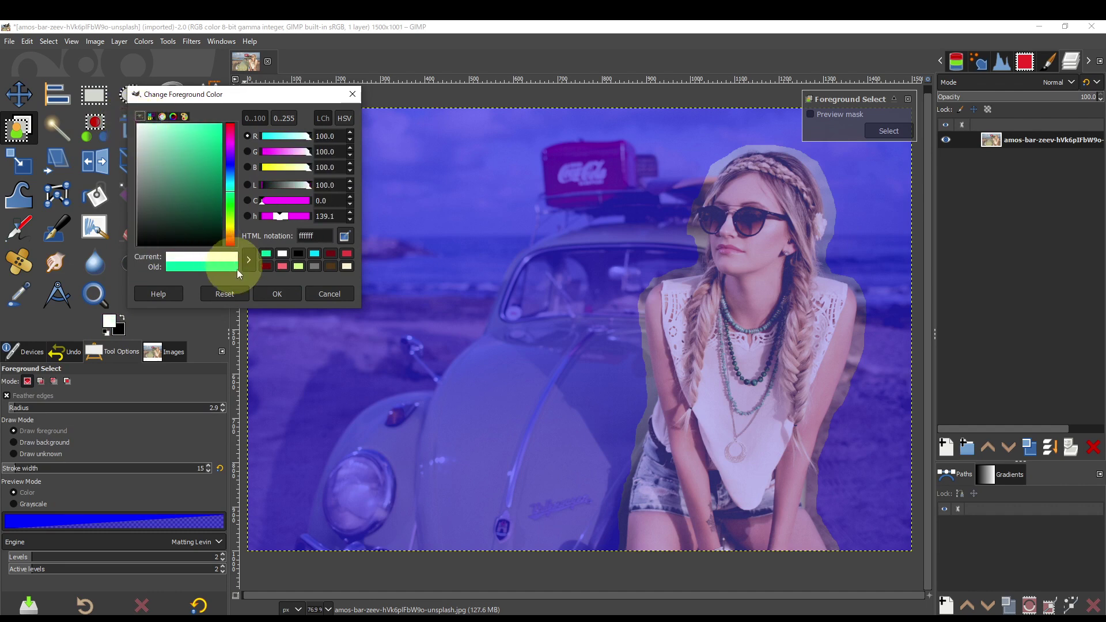
pyautogui.click(276, 295)
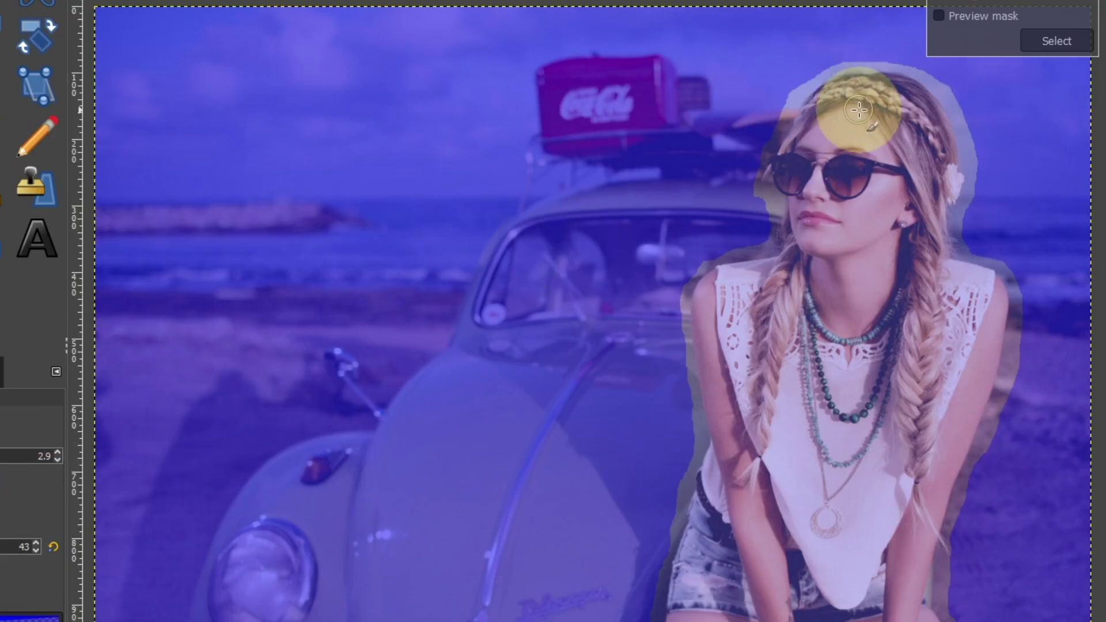
# Step: Mark the woman as foreground with strokes of width 43 along the inside of both her sides, and create the selection
pyautogui.moveTo(868, 98)
pyautogui.mouseDown()
pyautogui.moveTo(844, 98)
pyautogui.moveTo(800, 148)
pyautogui.moveTo(801, 264)
pyautogui.moveTo(718, 296)
pyautogui.moveTo(733, 458)
pyautogui.moveTo(690, 621)
pyautogui.mouseUp()
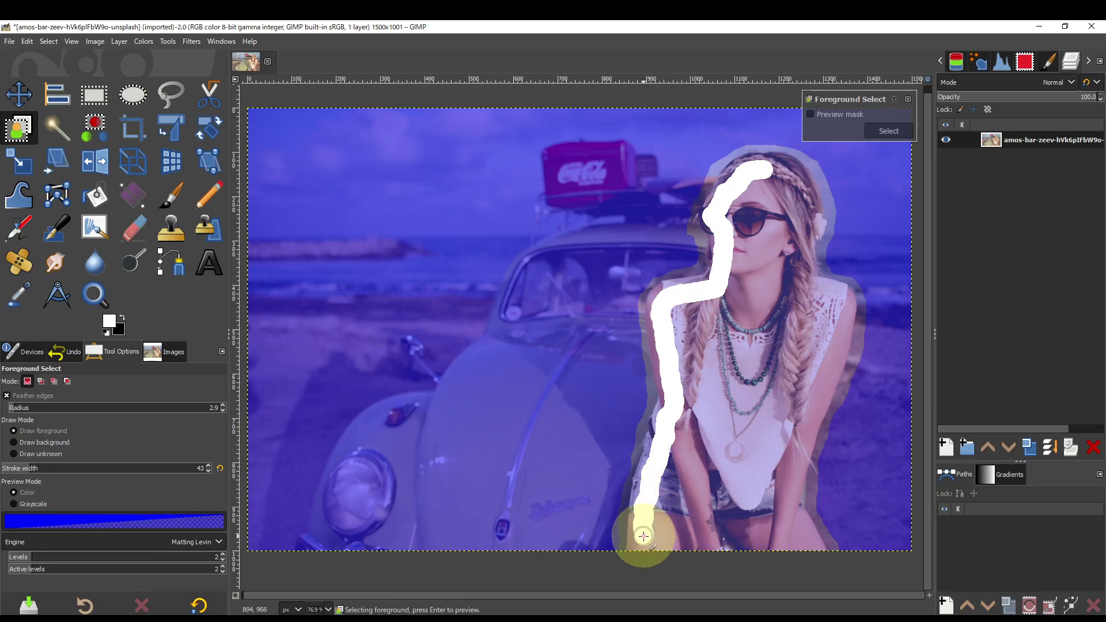
pyautogui.moveTo(643, 552); pyautogui.dragTo(663, 550)
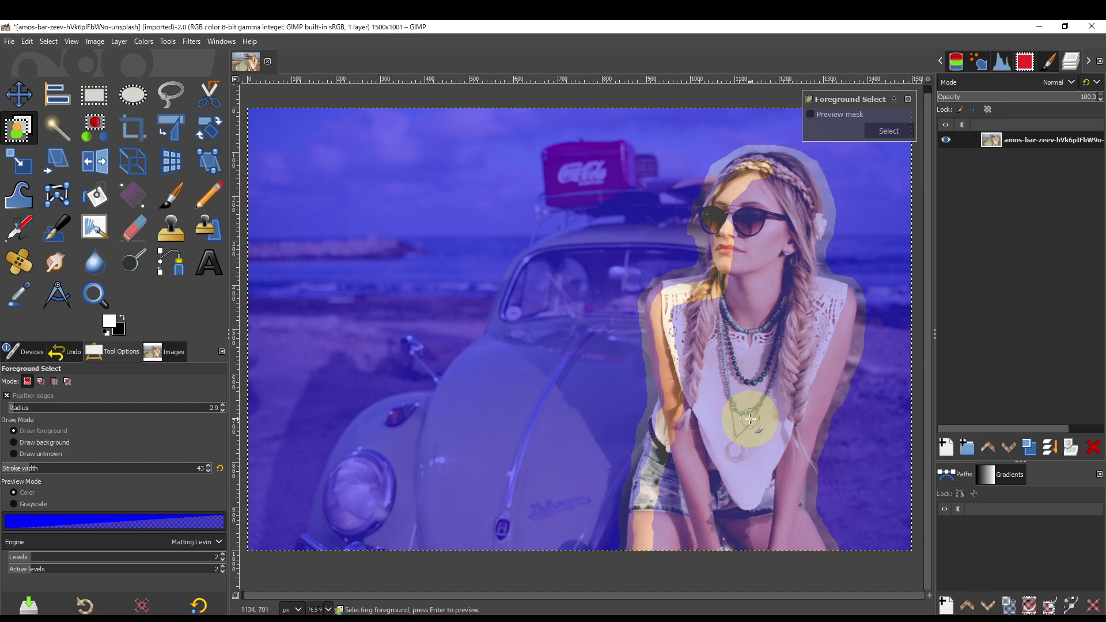
pyautogui.moveTo(772, 168)
pyautogui.mouseDown()
pyautogui.moveTo(790, 179)
pyautogui.moveTo(805, 221)
pyautogui.mouseUp()
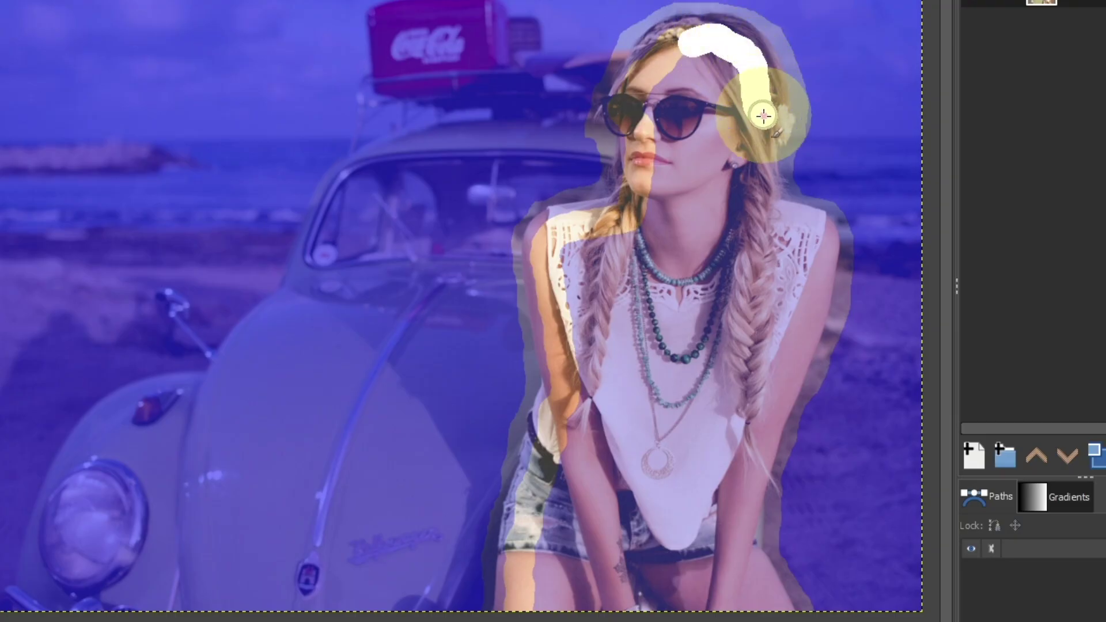
pyautogui.moveTo(763, 116)
pyautogui.mouseDown()
pyautogui.moveTo(749, 164)
pyautogui.moveTo(761, 216)
pyautogui.moveTo(802, 230)
pyautogui.moveTo(812, 269)
pyautogui.moveTo(780, 382)
pyautogui.moveTo(735, 476)
pyautogui.moveTo(726, 521)
pyautogui.moveTo(739, 561)
pyautogui.mouseUp()
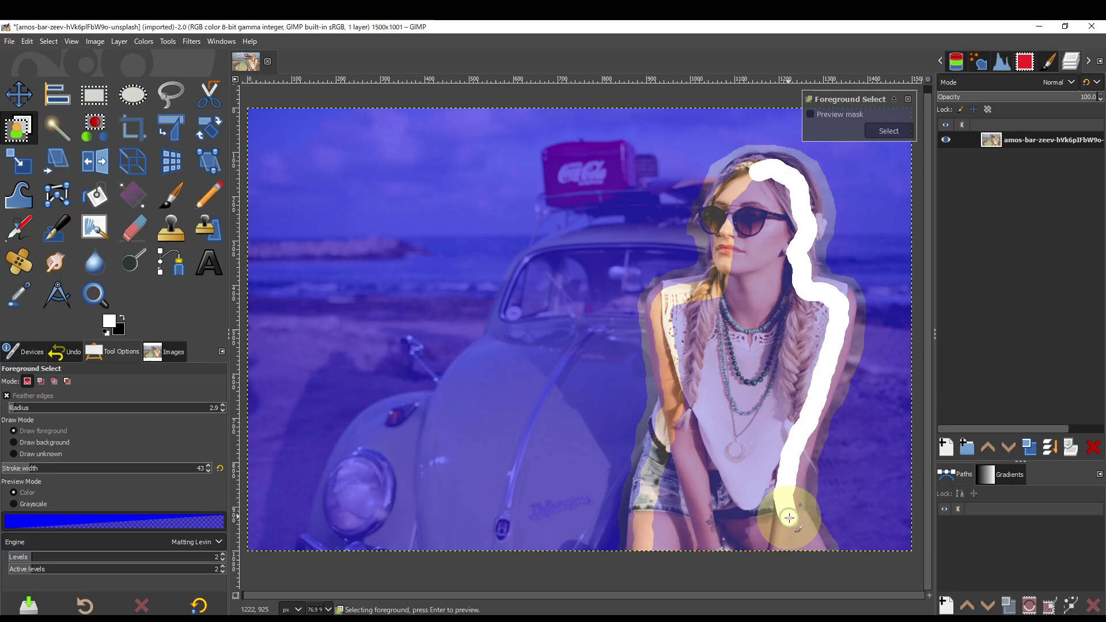
pyautogui.moveTo(789, 517); pyautogui.dragTo(829, 571)
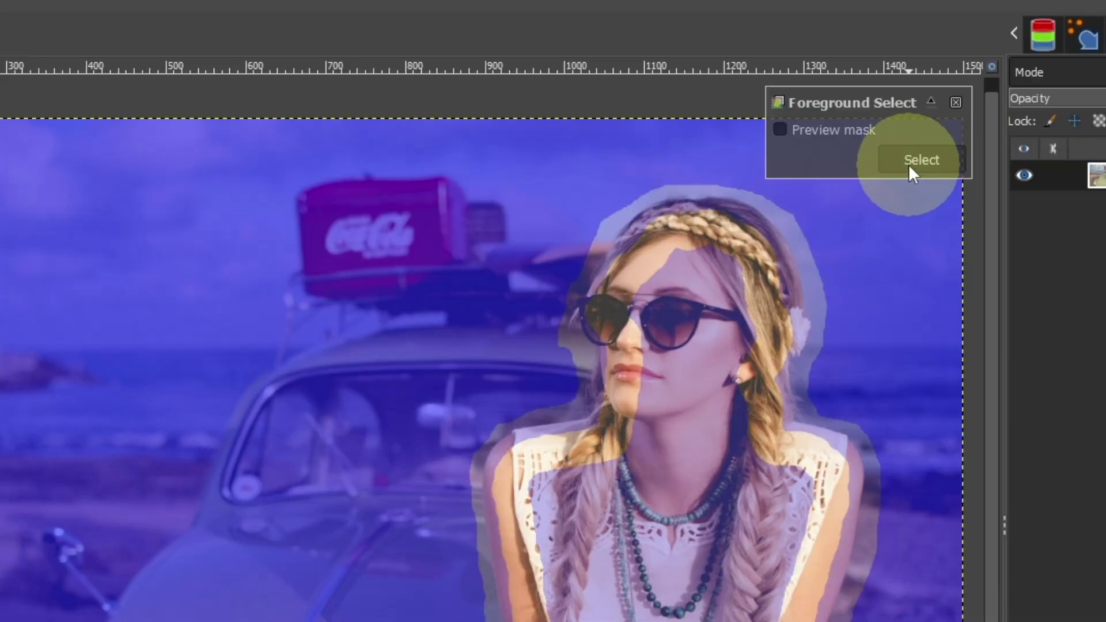
pyautogui.click(909, 166)
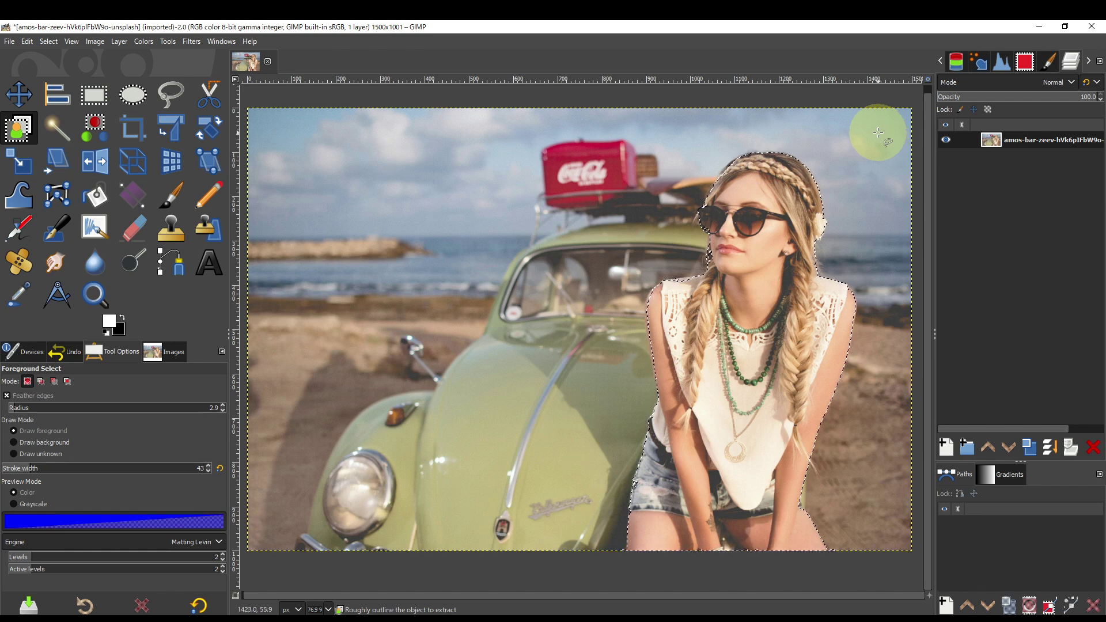
pyautogui.click(48, 41)
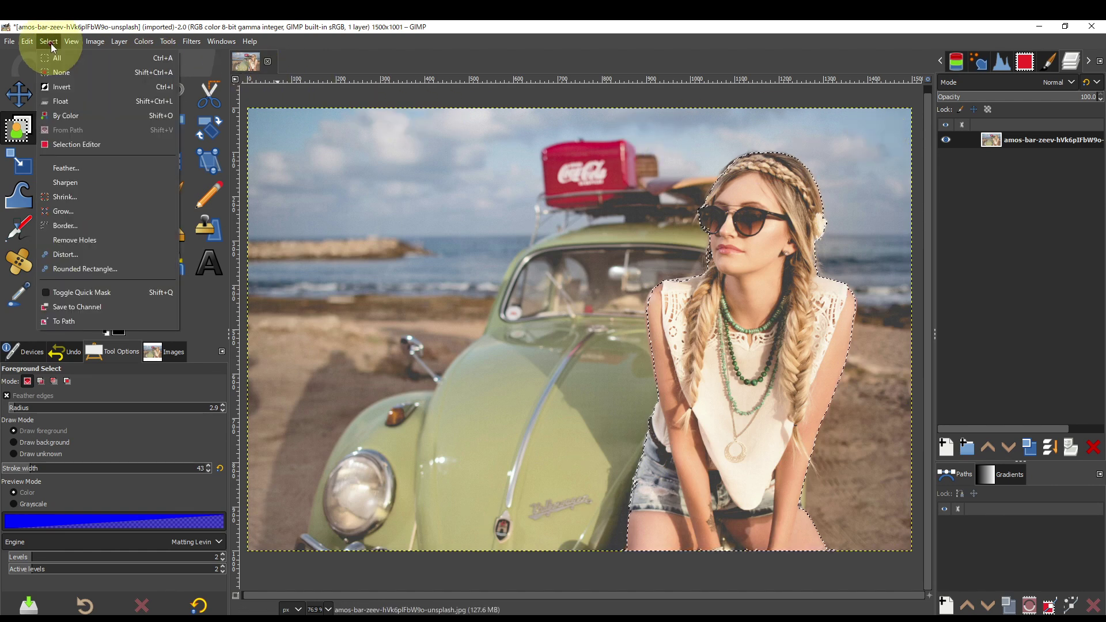
pyautogui.click(66, 72)
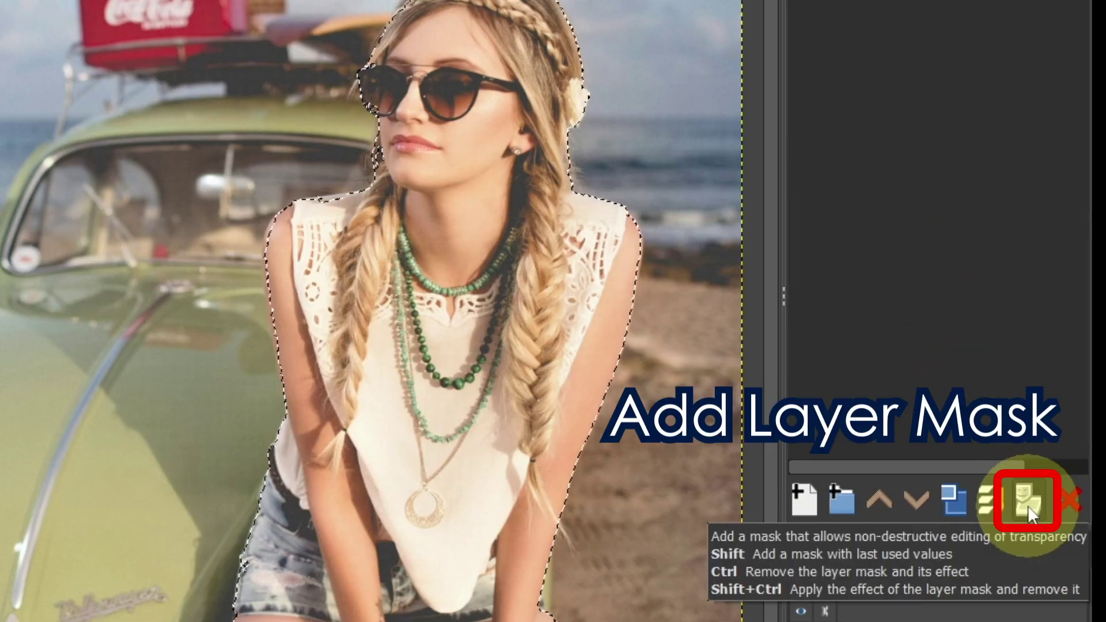
# Step: Add a layer mask initialized to Black (full transparency) to the photo layer
pyautogui.click(1028, 506)
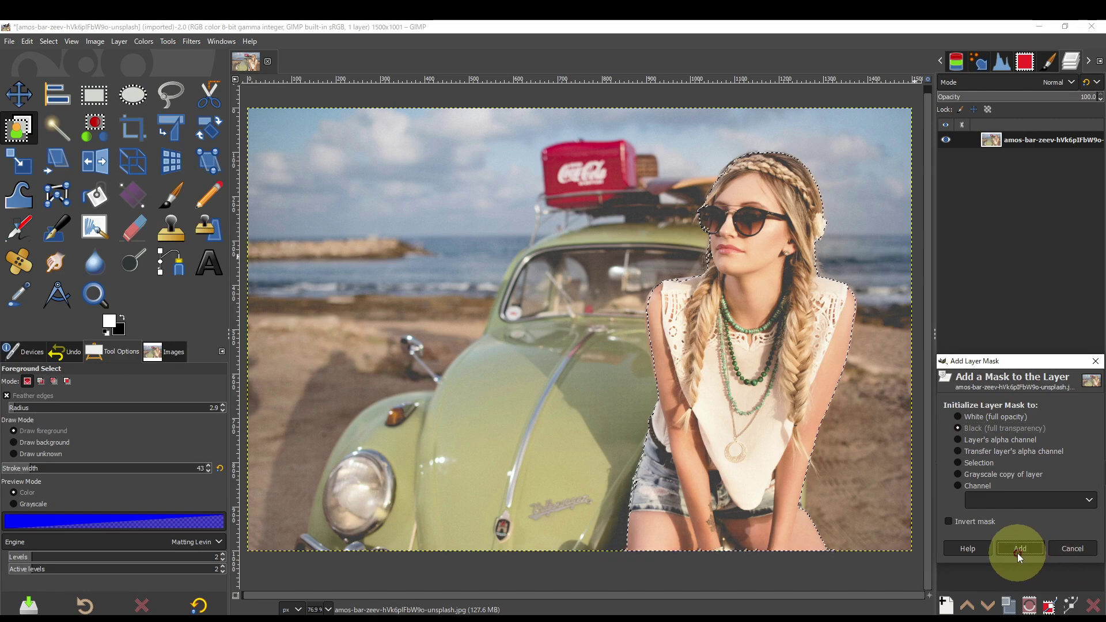
pyautogui.click(1018, 552)
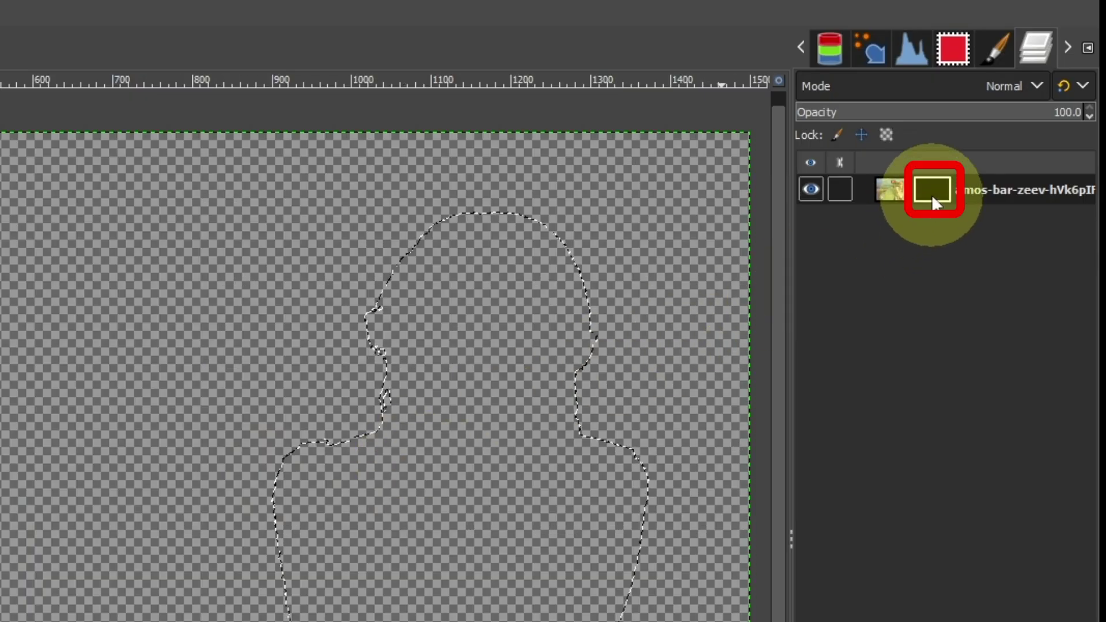
# Step: Fill the selected woman's area on the layer mask with white using Bucket Fill, and clear the selection
pyautogui.click(932, 195)
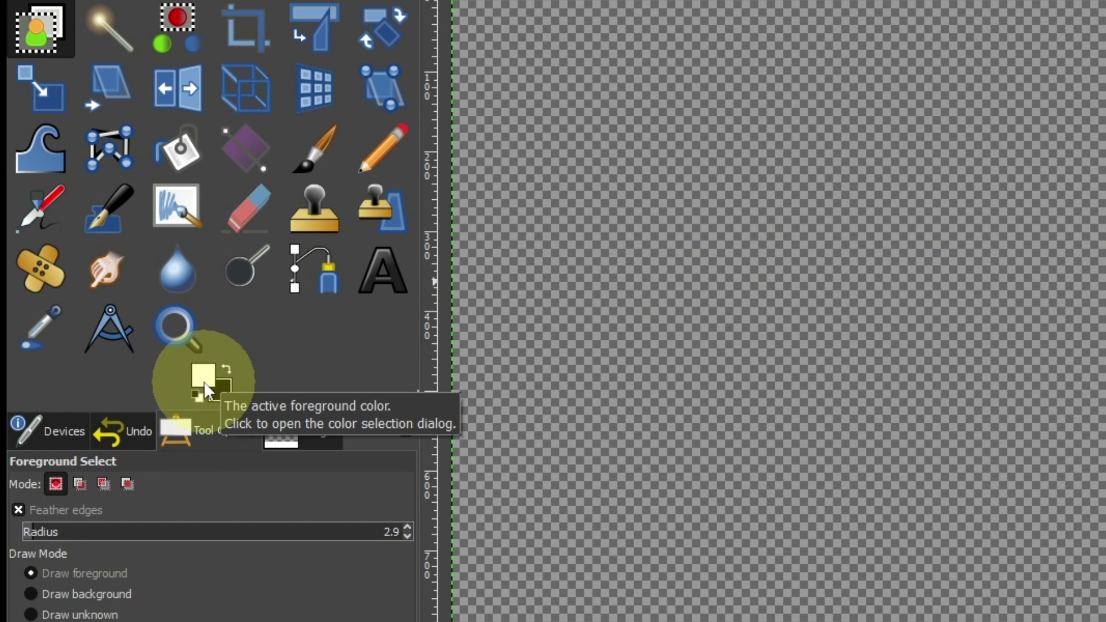
pyautogui.click(197, 395)
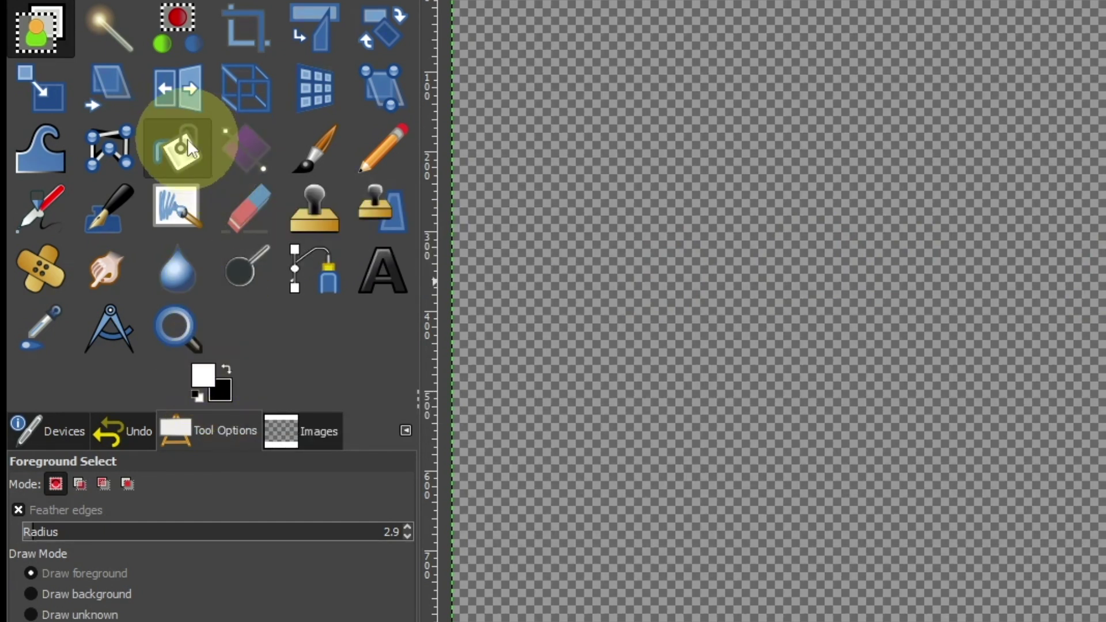
pyautogui.click(182, 152)
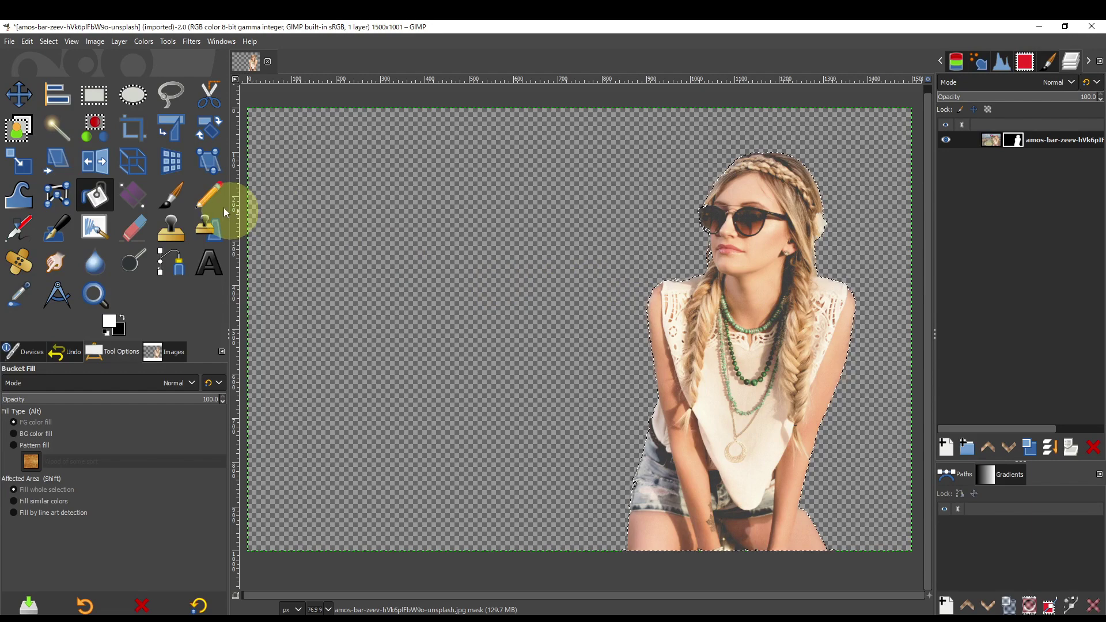
pyautogui.click(48, 42)
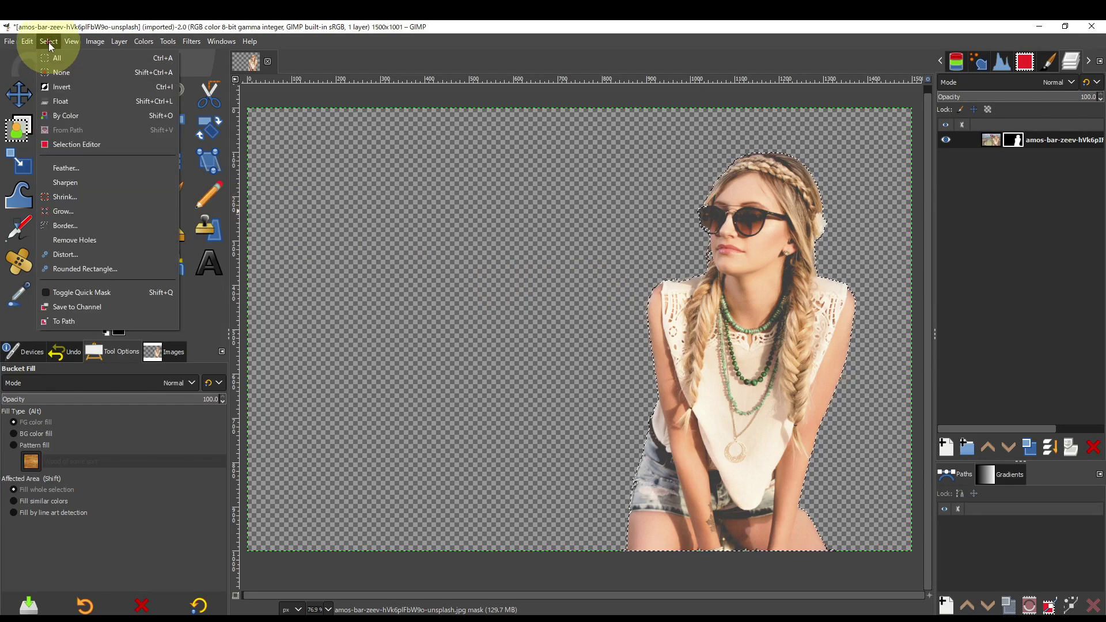
pyautogui.click(74, 72)
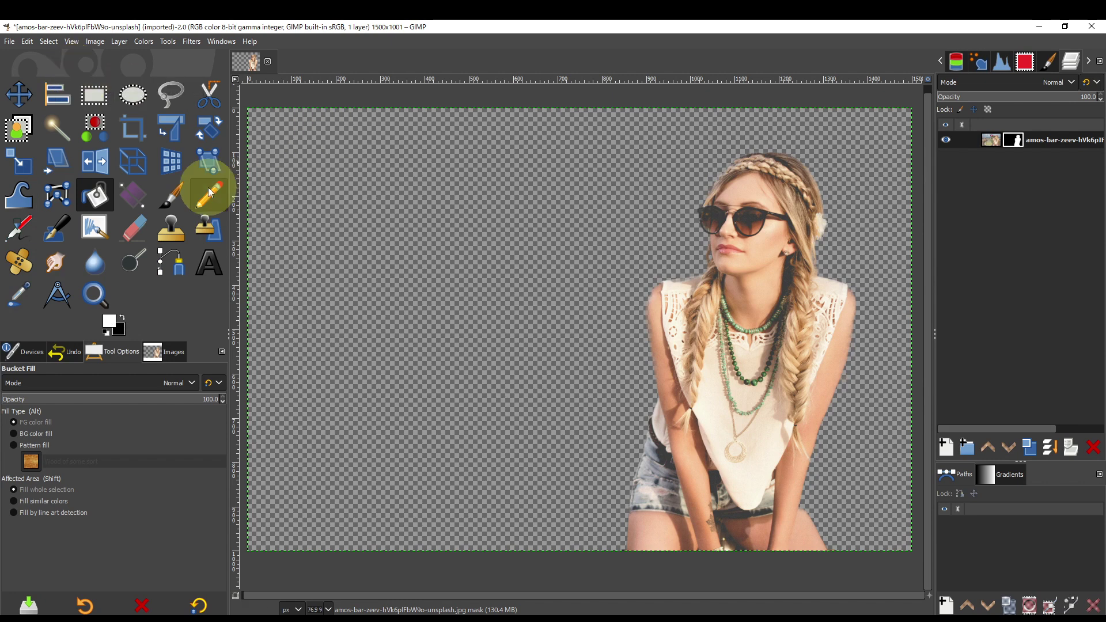
# Step: Set up the Paintbrush with the Hardness 075 brush, size 28, hardness 80 and force 80 for touching up the mask
pyautogui.click(93, 295)
pyautogui.moveTo(627, 131)
pyautogui.mouseDown()
pyautogui.moveTo(686, 212)
pyautogui.moveTo(884, 316)
pyautogui.moveTo(887, 369)
pyautogui.mouseUp()
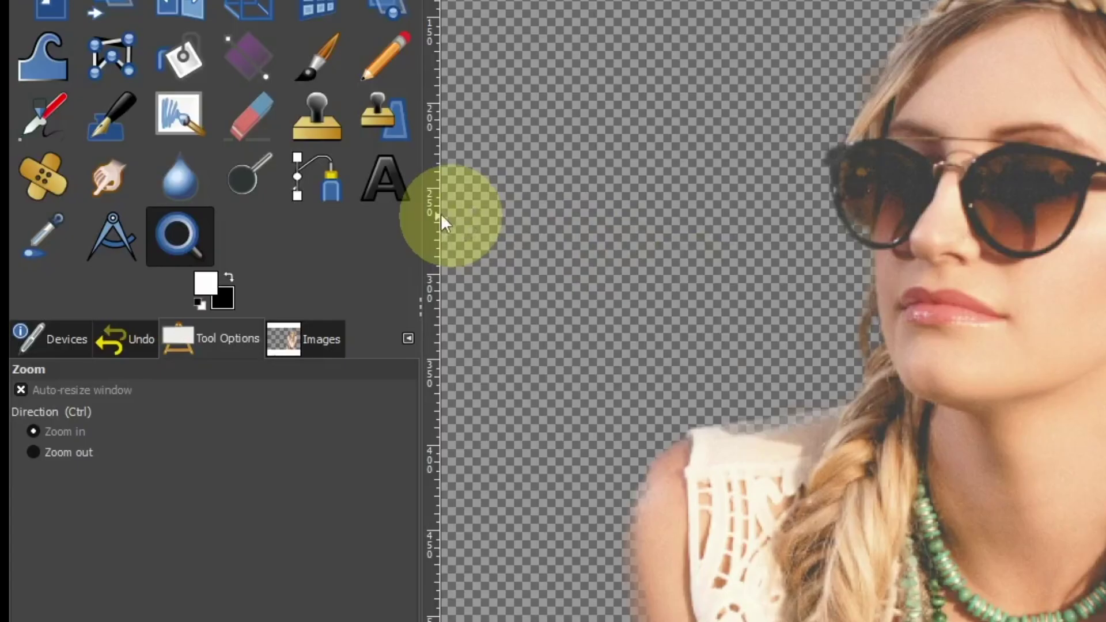
pyautogui.click(307, 64)
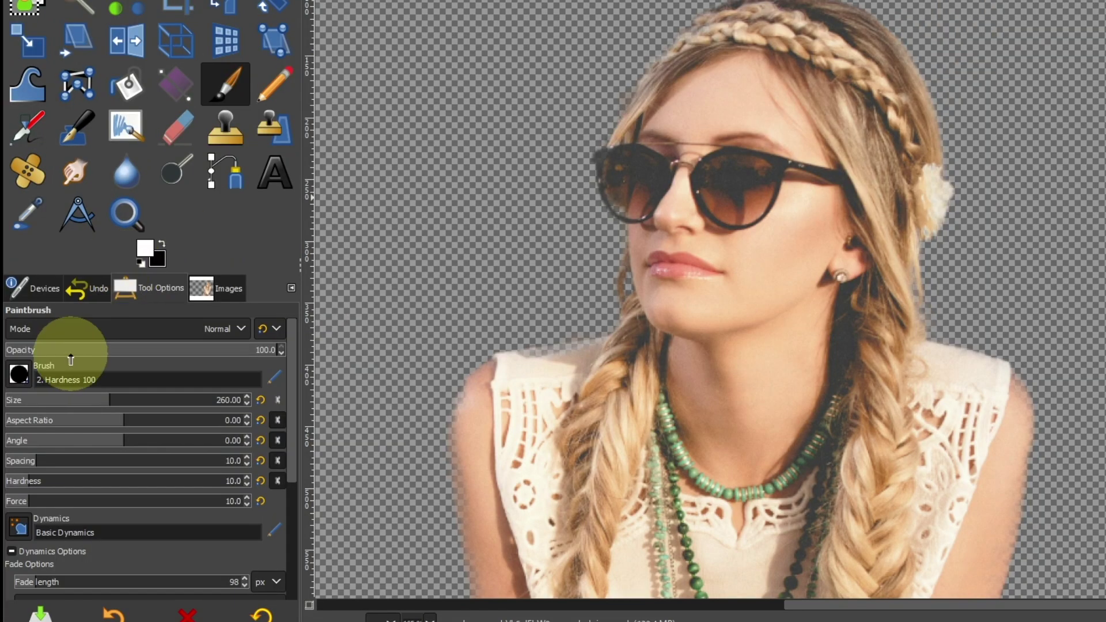
pyautogui.click(21, 376)
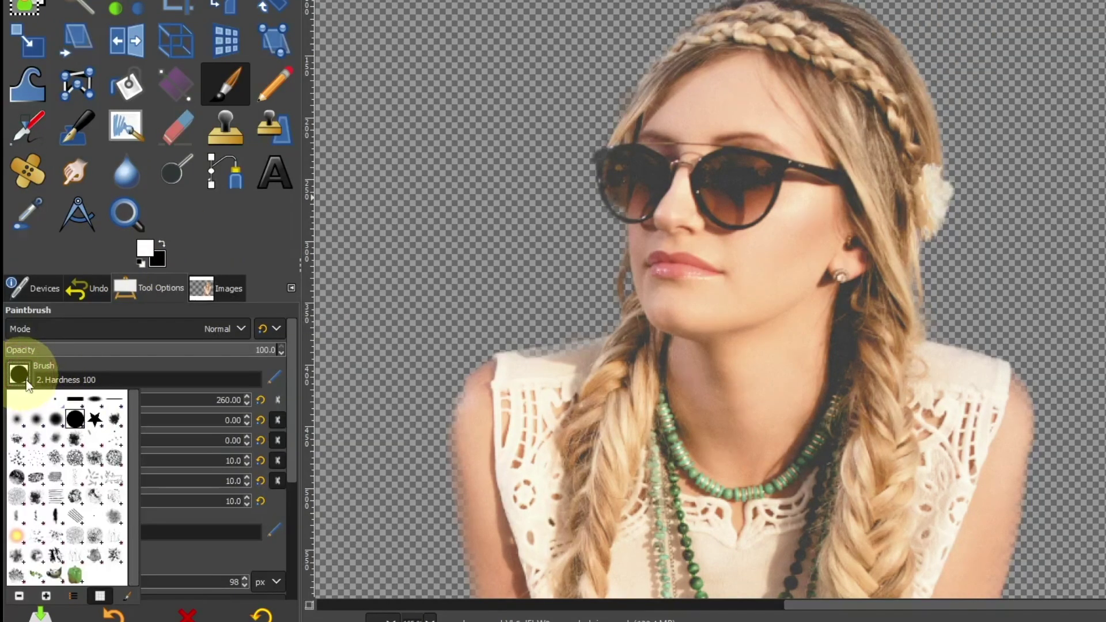
pyautogui.click(57, 423)
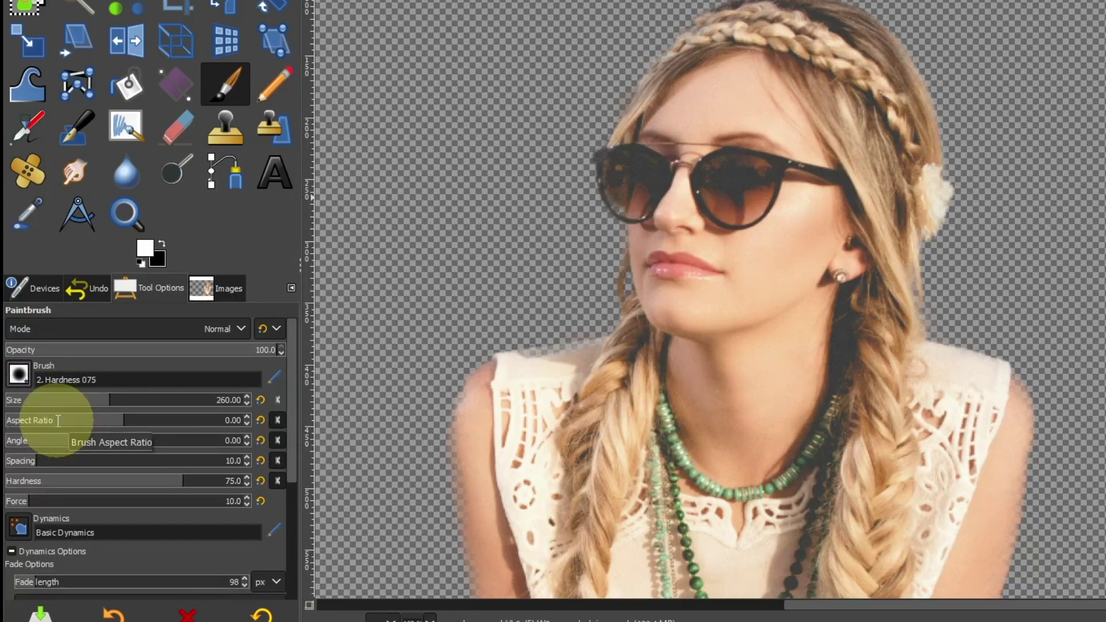
pyautogui.moveTo(151, 402); pyautogui.dragTo(36, 401)
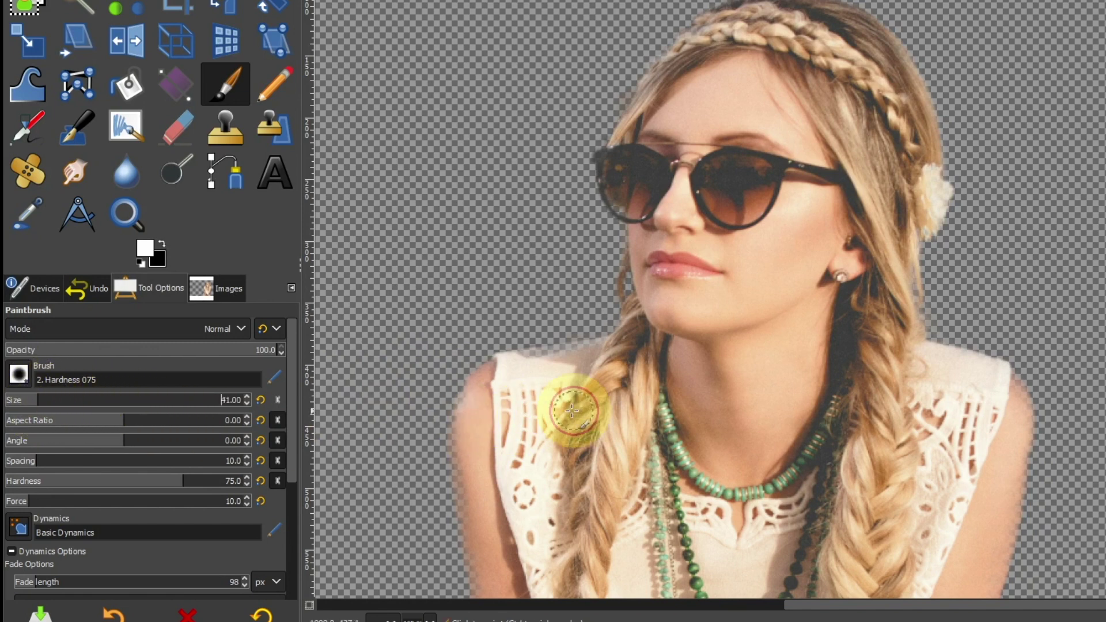
pyautogui.click(574, 410)
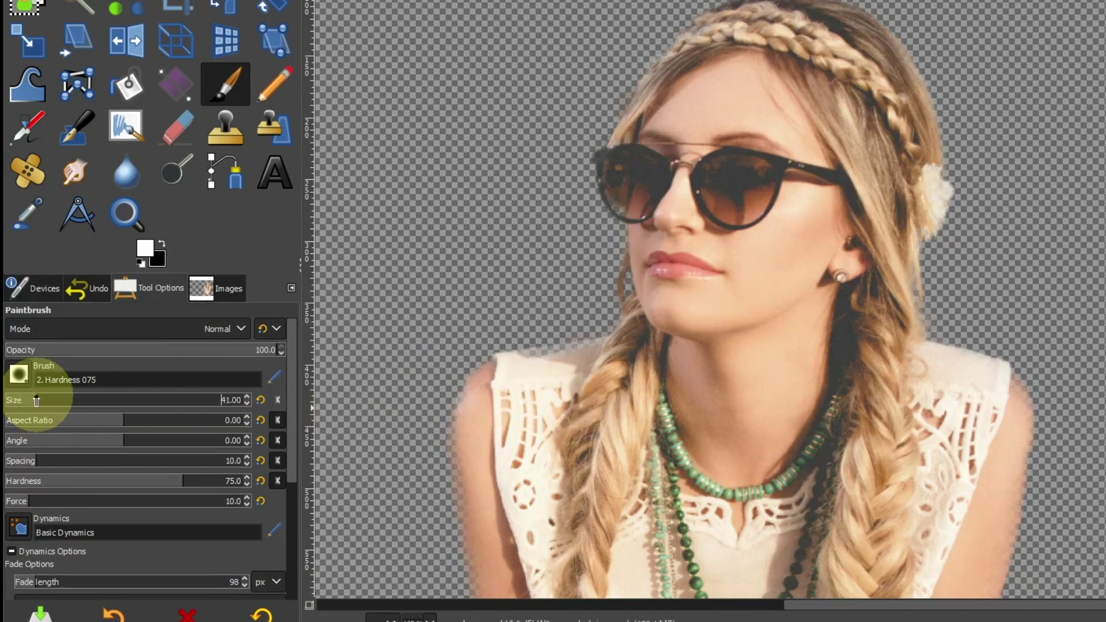
pyautogui.click(176, 481)
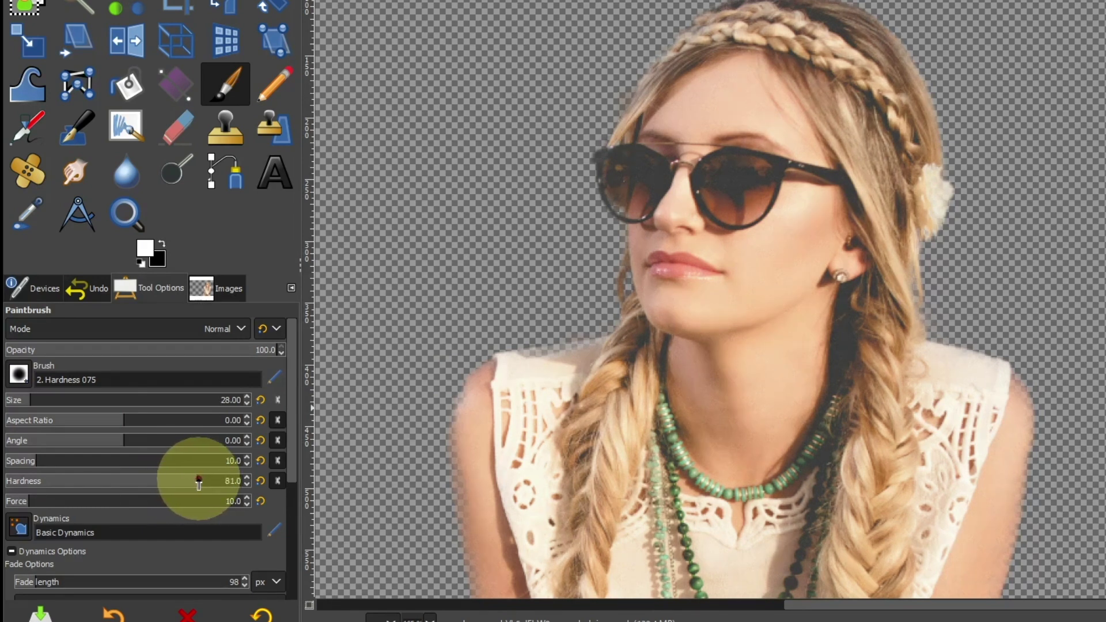
pyautogui.click(51, 490)
pyautogui.moveTo(33, 505); pyautogui.dragTo(173, 498)
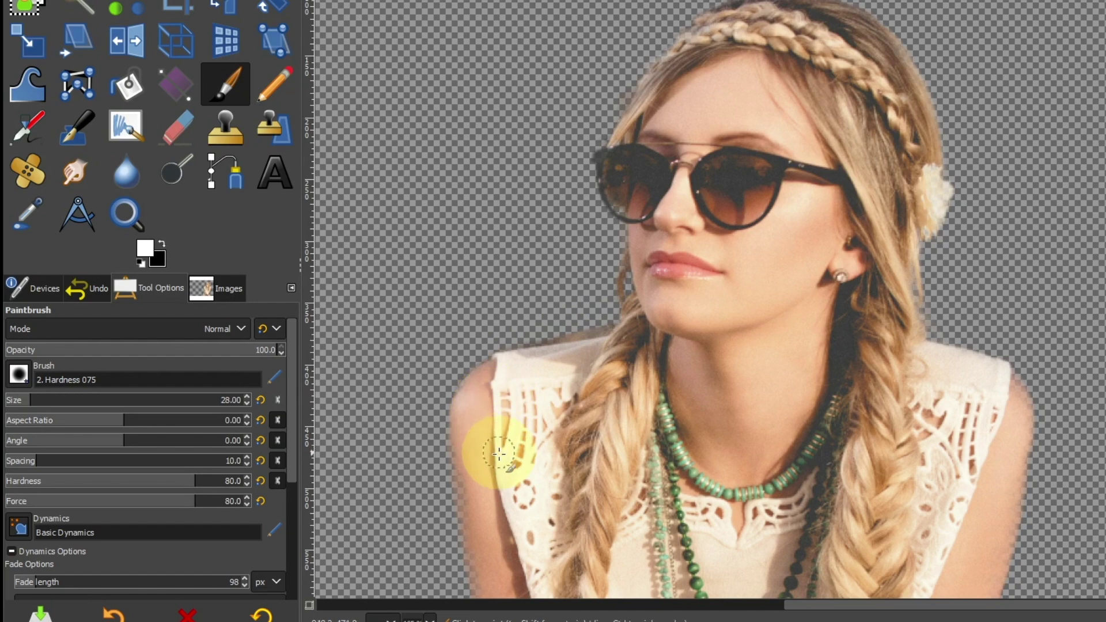
# Step: Paint white on the layer mask along the shoulder and outer edge of the arm on the image's left side
pyautogui.moveTo(501, 459); pyautogui.dragTo(552, 272)
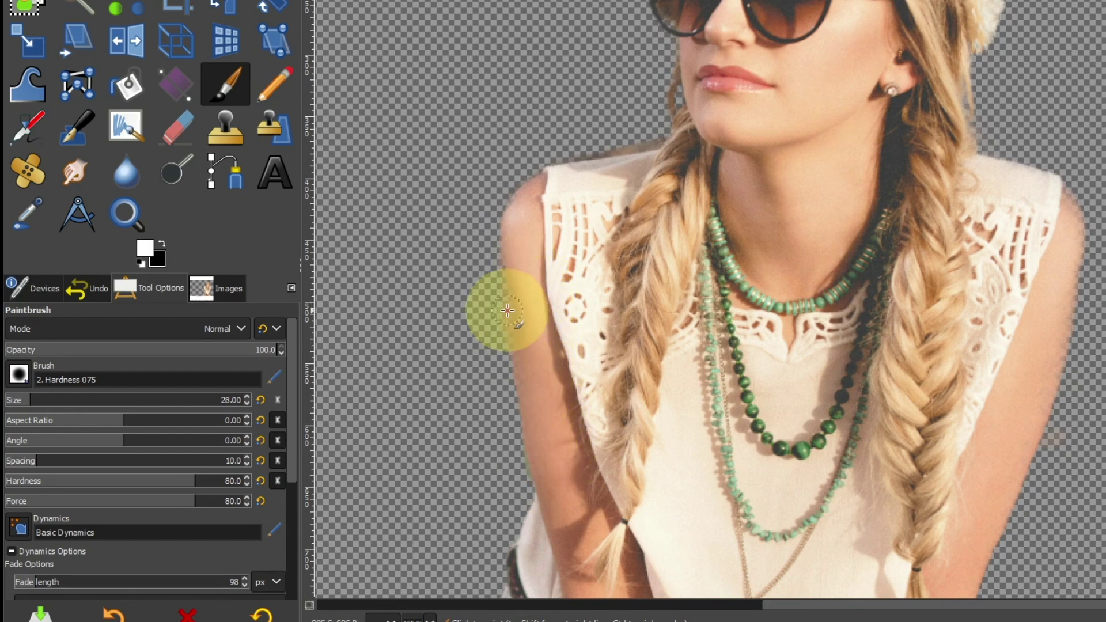
pyautogui.moveTo(519, 170)
pyautogui.mouseDown()
pyautogui.moveTo(463, 245)
pyautogui.moveTo(495, 195)
pyautogui.moveTo(558, 148)
pyautogui.moveTo(501, 192)
pyautogui.moveTo(481, 267)
pyautogui.mouseUp()
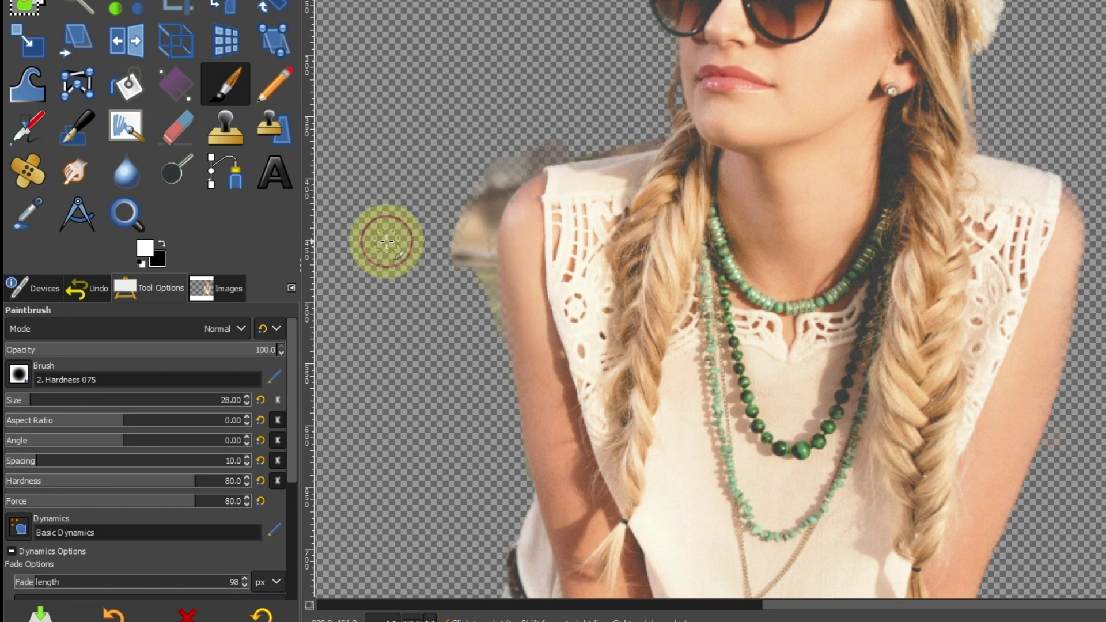
pyautogui.moveTo(572, 267)
pyautogui.mouseDown()
pyautogui.moveTo(496, 256)
pyautogui.moveTo(515, 445)
pyautogui.moveTo(508, 279)
pyautogui.moveTo(474, 248)
pyautogui.mouseUp()
# Step: Paint black on the layer mask to hide the excess background outside the shoulder and arm on the image's left side
pyautogui.click(124, 216)
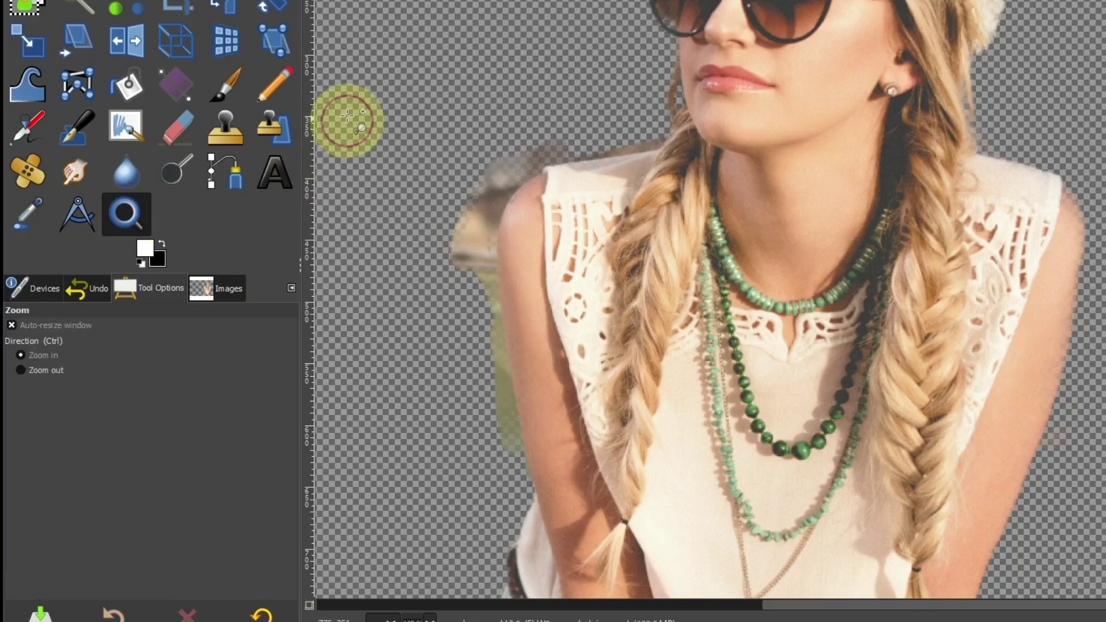
pyautogui.moveTo(455, 136); pyautogui.dragTo(754, 438)
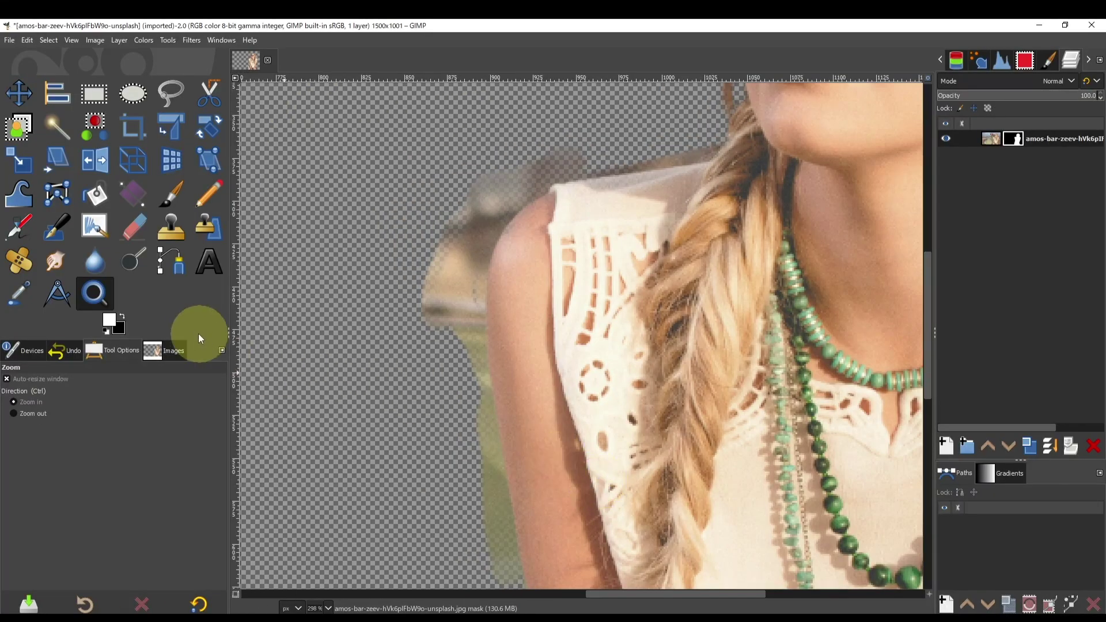
pyautogui.click(121, 330)
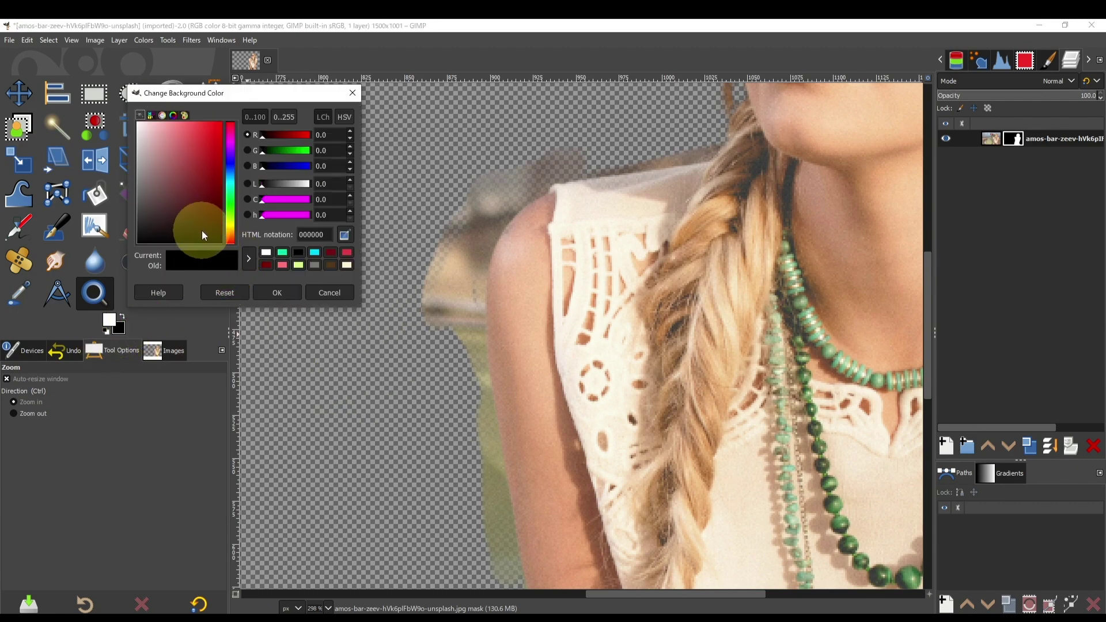
pyautogui.click(278, 295)
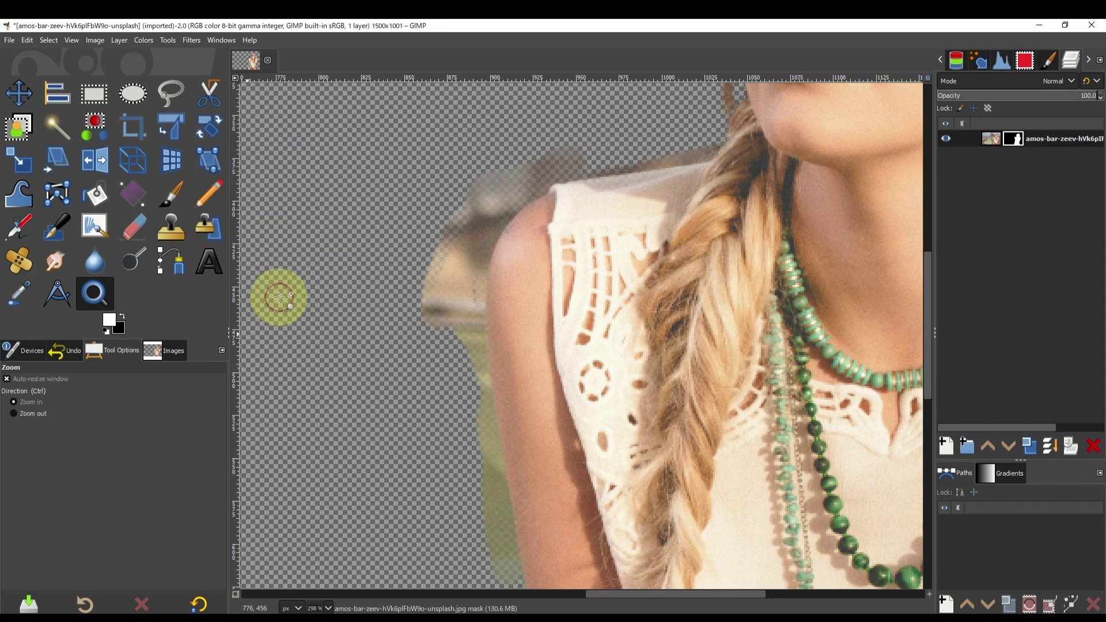
pyautogui.press('d')
pyautogui.click(168, 193)
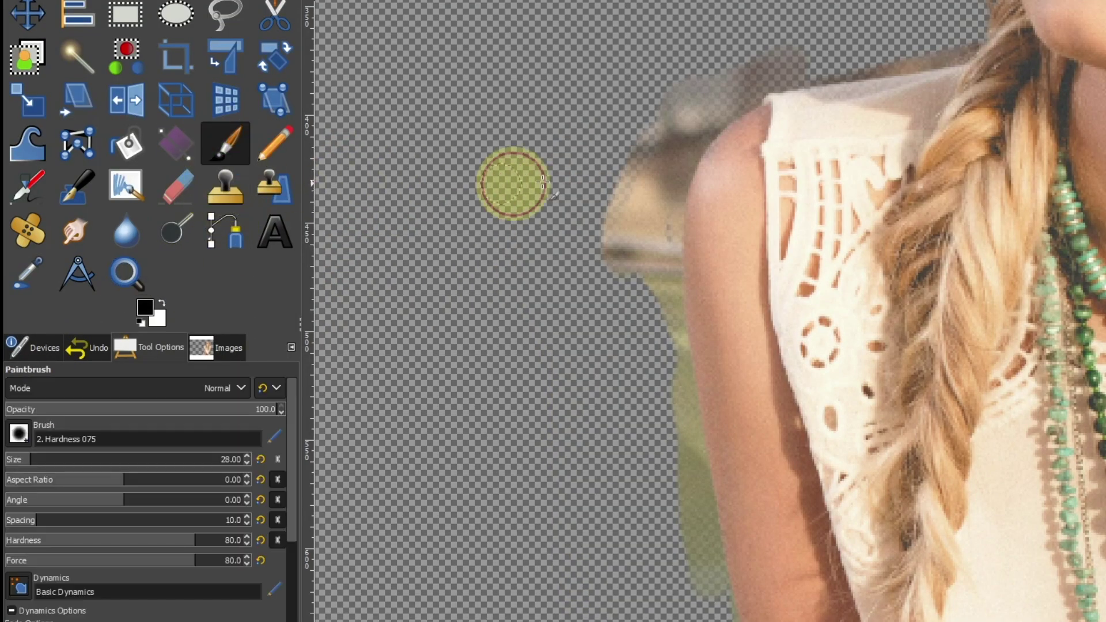
pyautogui.moveTo(765, 44)
pyautogui.mouseDown()
pyautogui.moveTo(710, 74)
pyautogui.moveTo(672, 115)
pyautogui.moveTo(640, 184)
pyautogui.moveTo(708, 90)
pyautogui.moveTo(656, 181)
pyautogui.moveTo(648, 155)
pyautogui.moveTo(633, 229)
pyautogui.moveTo(619, 259)
pyautogui.moveTo(610, 245)
pyautogui.moveTo(609, 259)
pyautogui.moveTo(618, 235)
pyautogui.moveTo(648, 281)
pyautogui.moveTo(627, 248)
pyautogui.moveTo(656, 245)
pyautogui.moveTo(663, 274)
pyautogui.moveTo(655, 212)
pyautogui.moveTo(657, 232)
pyautogui.moveTo(662, 192)
pyautogui.moveTo(664, 239)
pyautogui.moveTo(665, 182)
pyautogui.moveTo(683, 134)
pyautogui.moveTo(692, 129)
pyautogui.moveTo(674, 178)
pyautogui.moveTo(727, 92)
pyautogui.moveTo(680, 145)
pyautogui.moveTo(709, 107)
pyautogui.moveTo(783, 60)
pyautogui.moveTo(740, 63)
pyautogui.moveTo(720, 79)
pyautogui.moveTo(821, 41)
pyautogui.moveTo(770, 65)
pyautogui.moveTo(964, 41)
pyautogui.moveTo(718, 92)
pyautogui.moveTo(676, 130)
pyautogui.moveTo(688, 186)
pyautogui.moveTo(666, 211)
pyautogui.moveTo(659, 293)
pyautogui.moveTo(664, 392)
pyautogui.moveTo(693, 459)
pyautogui.moveTo(668, 335)
pyautogui.moveTo(679, 545)
pyautogui.moveTo(677, 476)
pyautogui.moveTo(686, 538)
pyautogui.moveTo(666, 507)
pyautogui.moveTo(658, 460)
pyautogui.moveTo(701, 620)
pyautogui.moveTo(676, 492)
pyautogui.moveTo(701, 608)
pyautogui.moveTo(681, 495)
pyautogui.moveTo(715, 614)
pyautogui.moveTo(696, 526)
pyautogui.moveTo(703, 612)
pyautogui.moveTo(722, 482)
pyautogui.mouseUp()
# Step: Touch up the mask around the flower and hair beside the ear with a size 37 brush, alternating white and black
pyautogui.press('x')
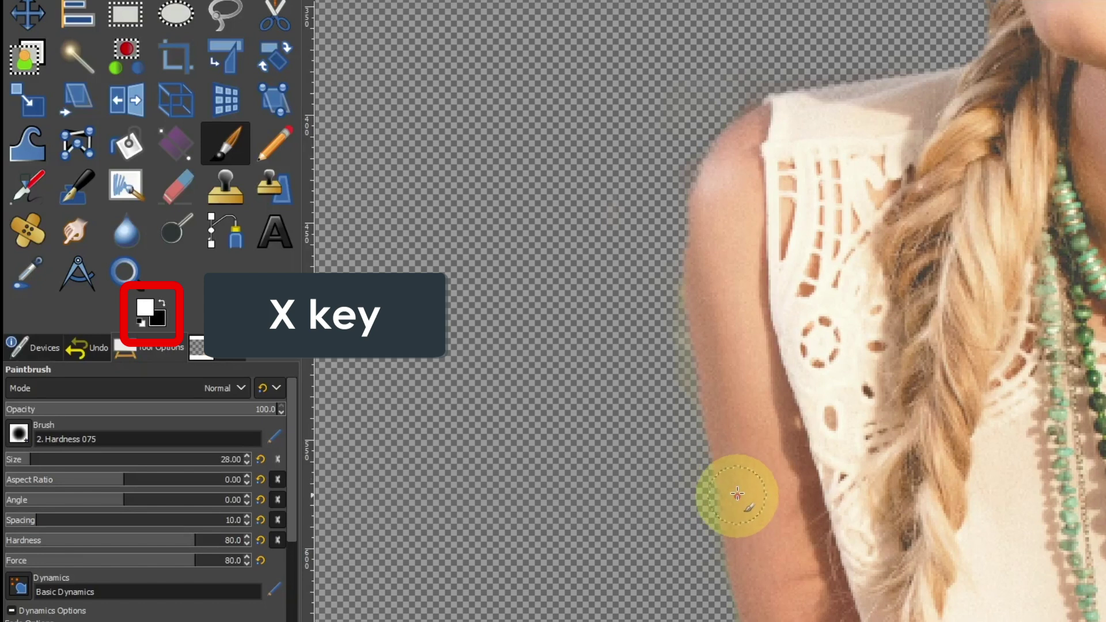
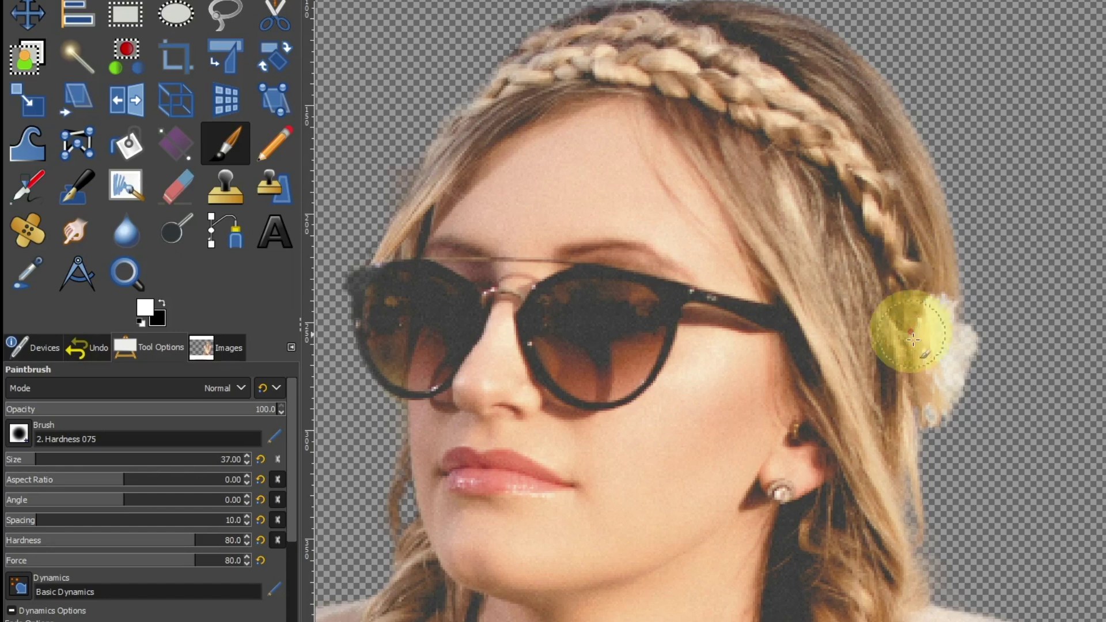
pyautogui.click(906, 353)
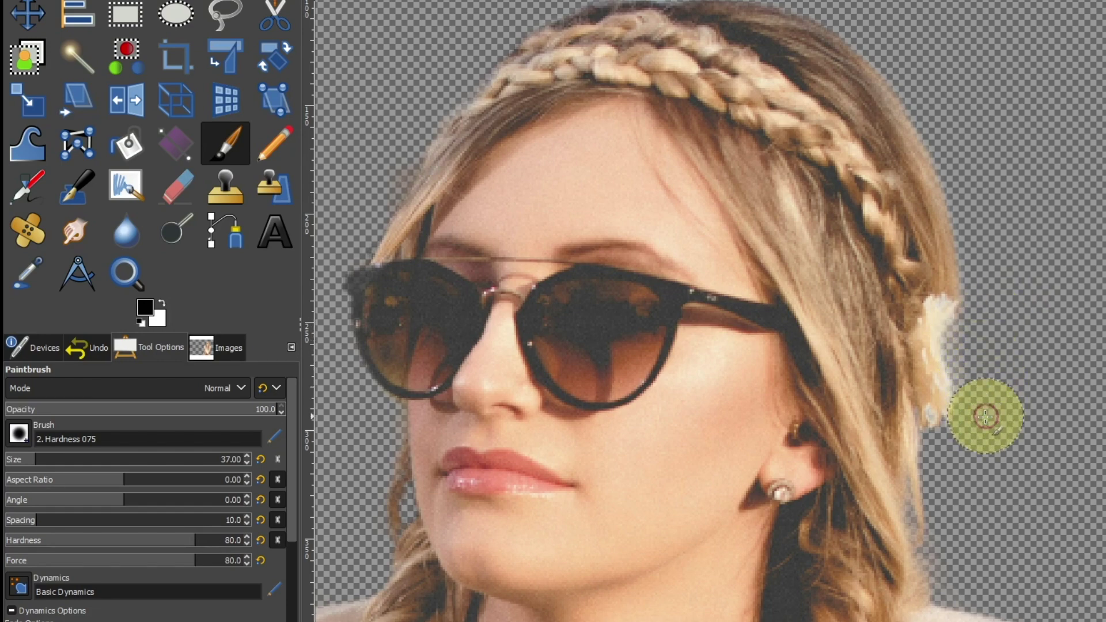
pyautogui.moveTo(1007, 469)
pyautogui.mouseDown()
pyautogui.moveTo(890, 181)
pyautogui.moveTo(901, 67)
pyautogui.mouseUp()
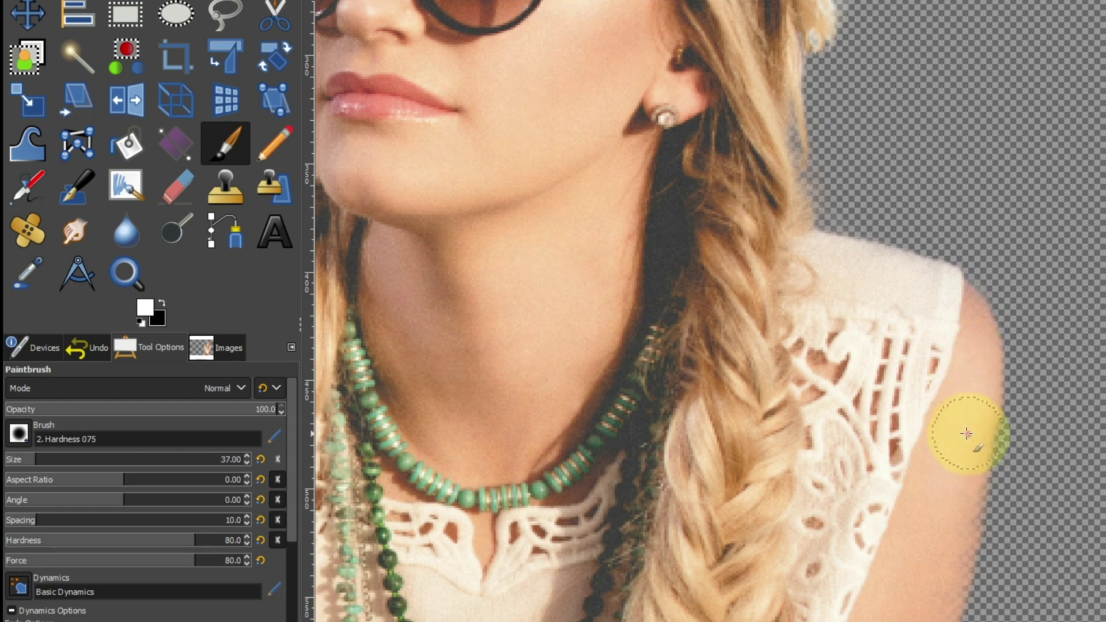
# Step: Paint white on the mask along the arm on the image's right side and the thigh at the image's lower edge
pyautogui.moveTo(942, 557); pyautogui.dragTo(971, 413)
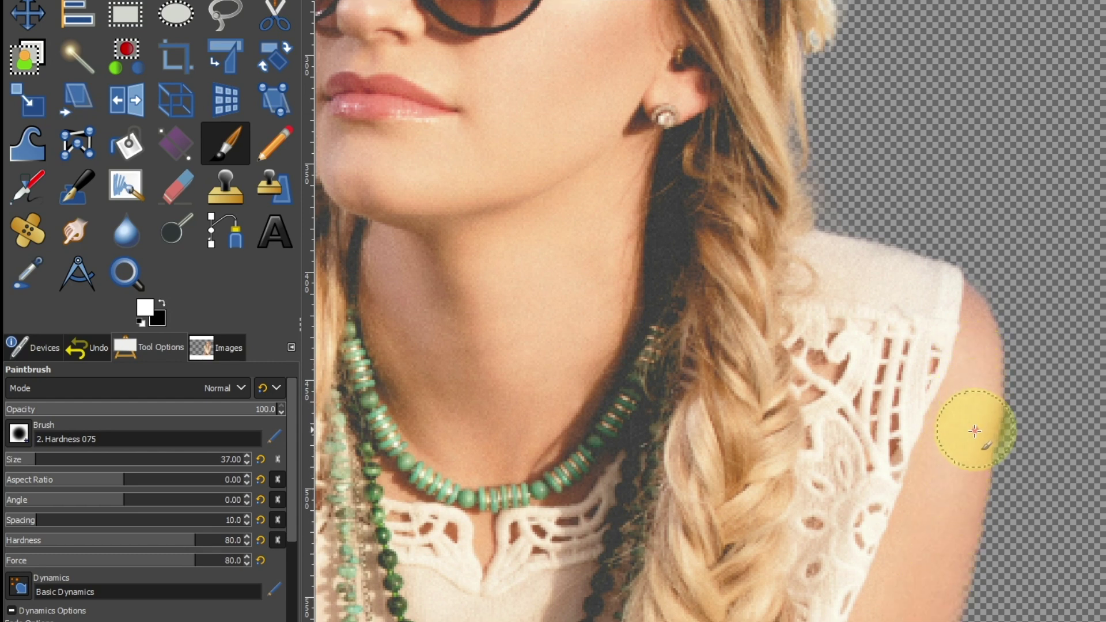
pyautogui.moveTo(933, 537)
pyautogui.mouseDown()
pyautogui.moveTo(925, 242)
pyautogui.moveTo(1069, 562)
pyautogui.moveTo(1078, 619)
pyautogui.moveTo(1037, 539)
pyautogui.mouseUp()
pyautogui.moveTo(922, 594); pyautogui.dragTo(990, 139)
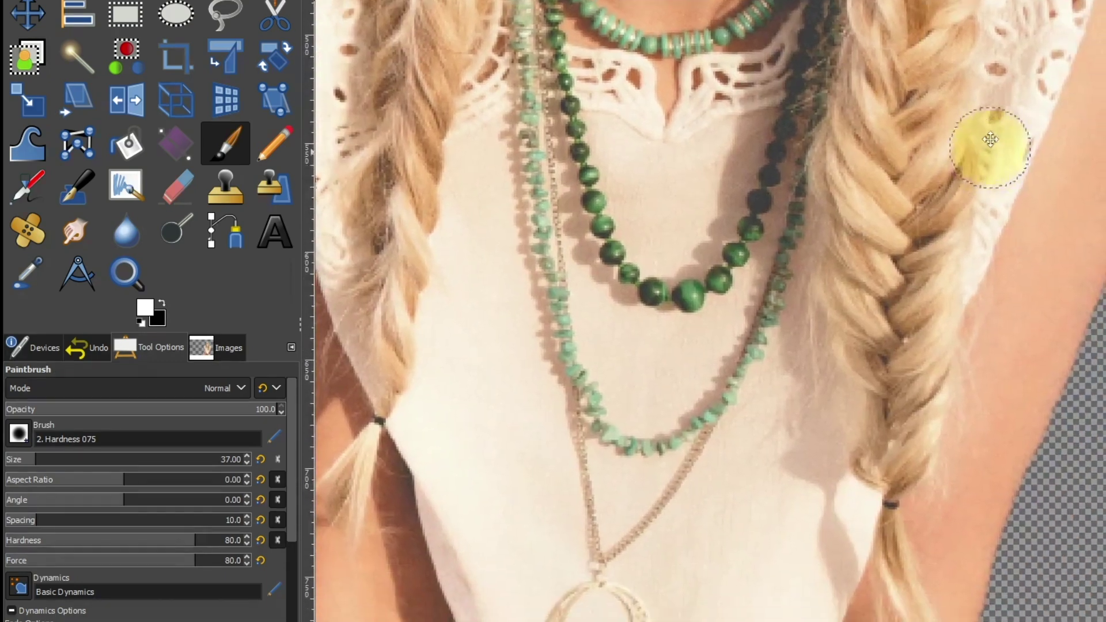
pyautogui.moveTo(945, 562)
pyautogui.mouseDown()
pyautogui.moveTo(987, 98)
pyautogui.moveTo(978, 188)
pyautogui.mouseUp()
pyautogui.moveTo(941, 524)
pyautogui.mouseDown()
pyautogui.moveTo(908, 445)
pyautogui.moveTo(953, 538)
pyautogui.moveTo(883, 425)
pyautogui.moveTo(782, 547)
pyautogui.moveTo(708, 558)
pyautogui.moveTo(933, 440)
pyautogui.moveTo(1019, 476)
pyautogui.moveTo(988, 499)
pyautogui.mouseUp()
pyautogui.moveTo(582, 599); pyautogui.dragTo(806, 491)
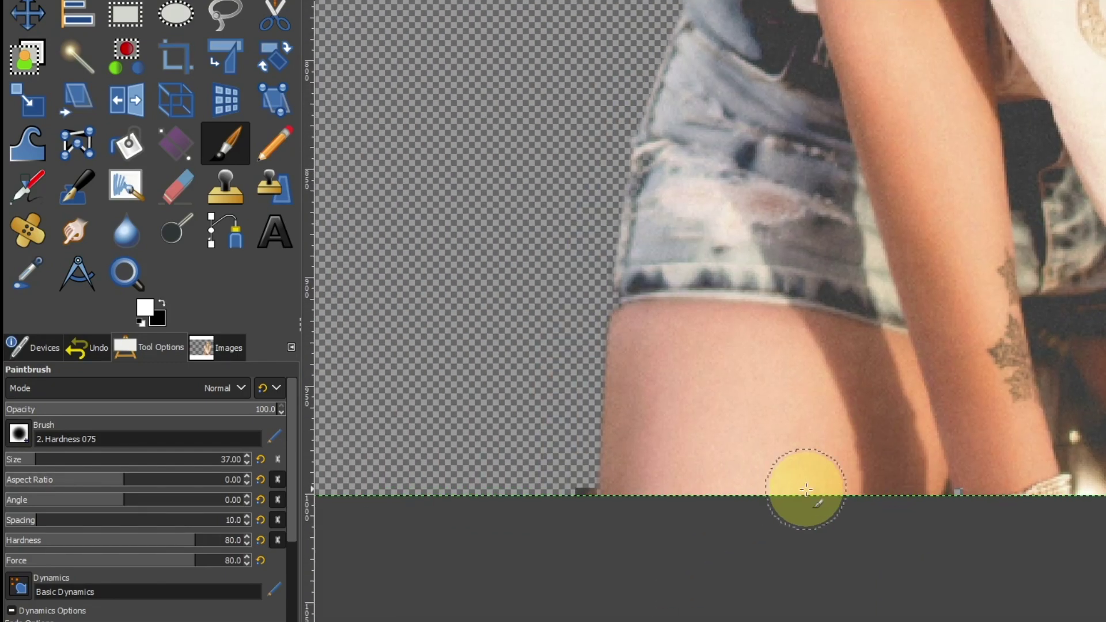
pyautogui.press('x')
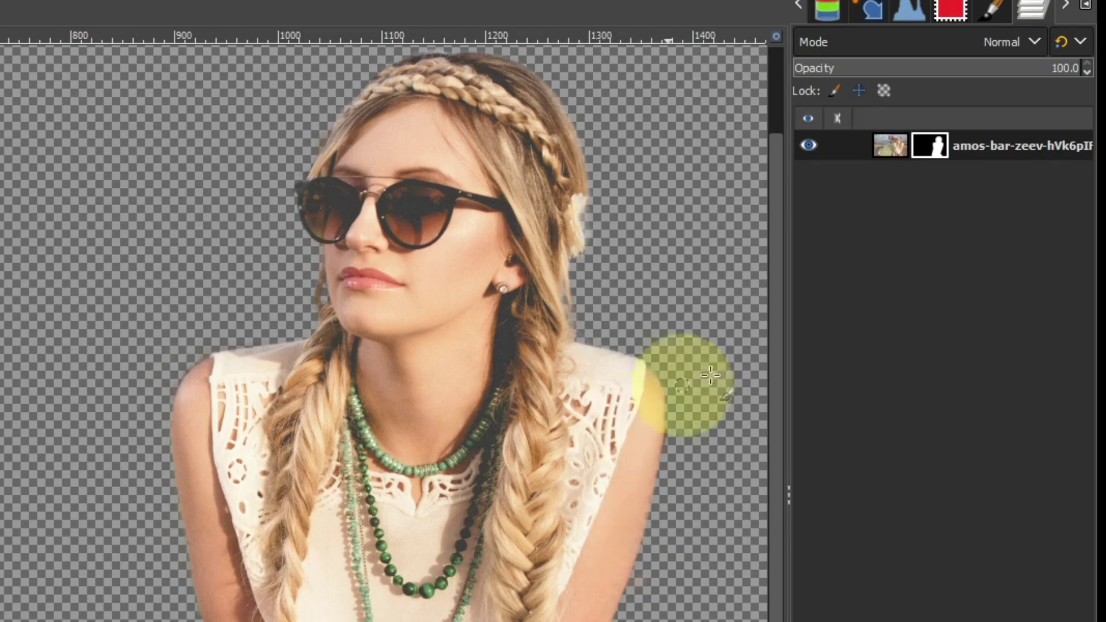
# Step: Tighten the layer mask's edges with Levels, setting the input gamma to 0.21 and raising the low input level
pyautogui.click(930, 148)
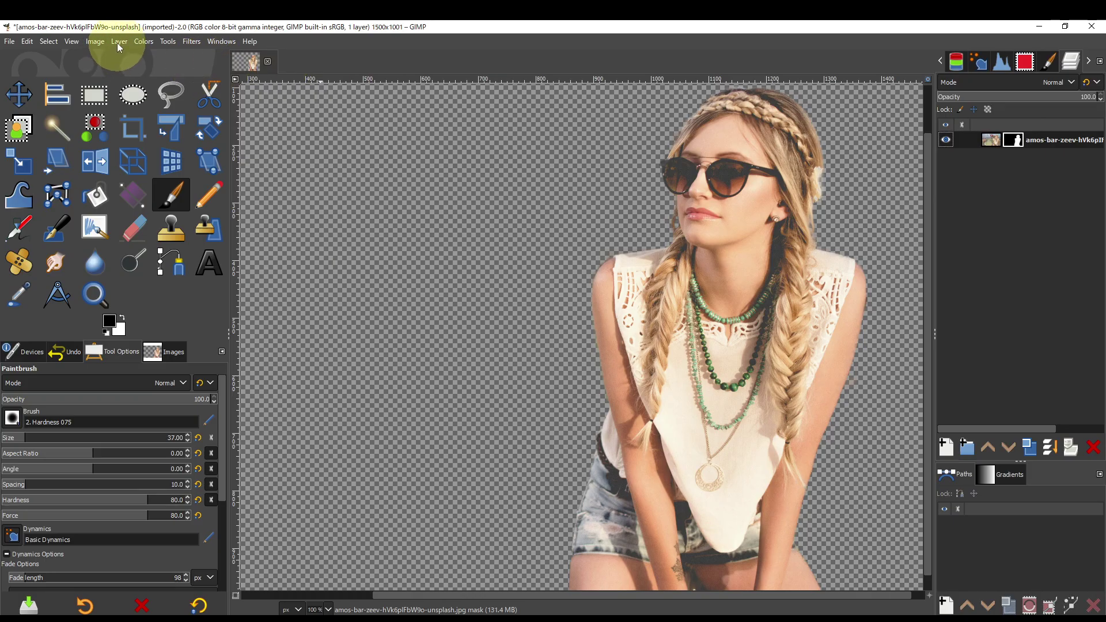
pyautogui.click(144, 41)
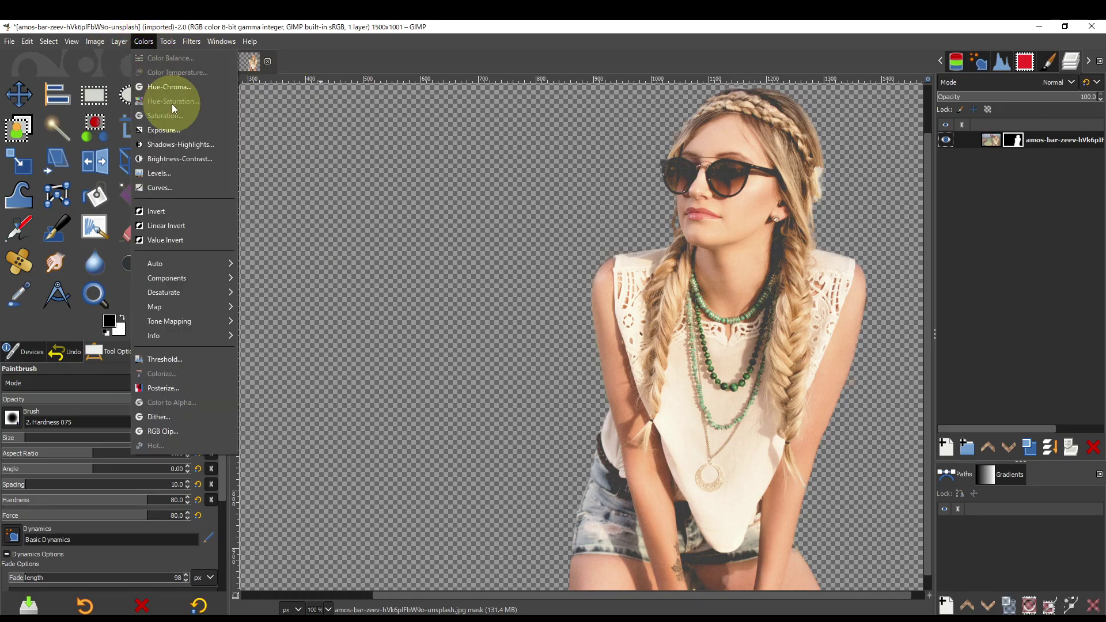
pyautogui.click(184, 174)
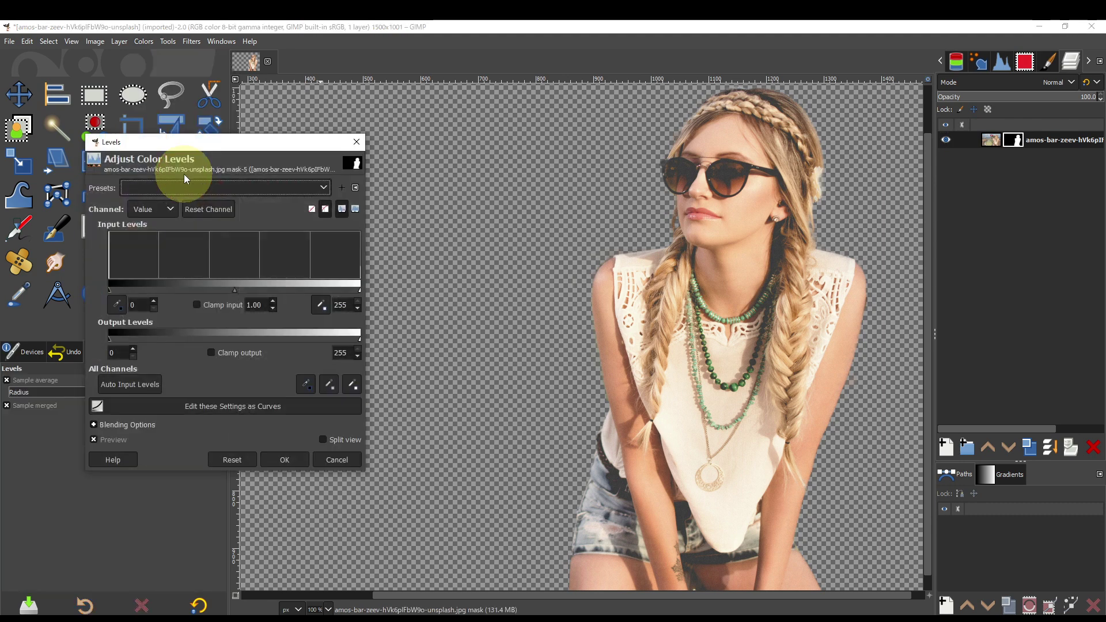
pyautogui.moveTo(271, 144); pyautogui.dragTo(445, 132)
pyautogui.moveTo(419, 283); pyautogui.dragTo(464, 293)
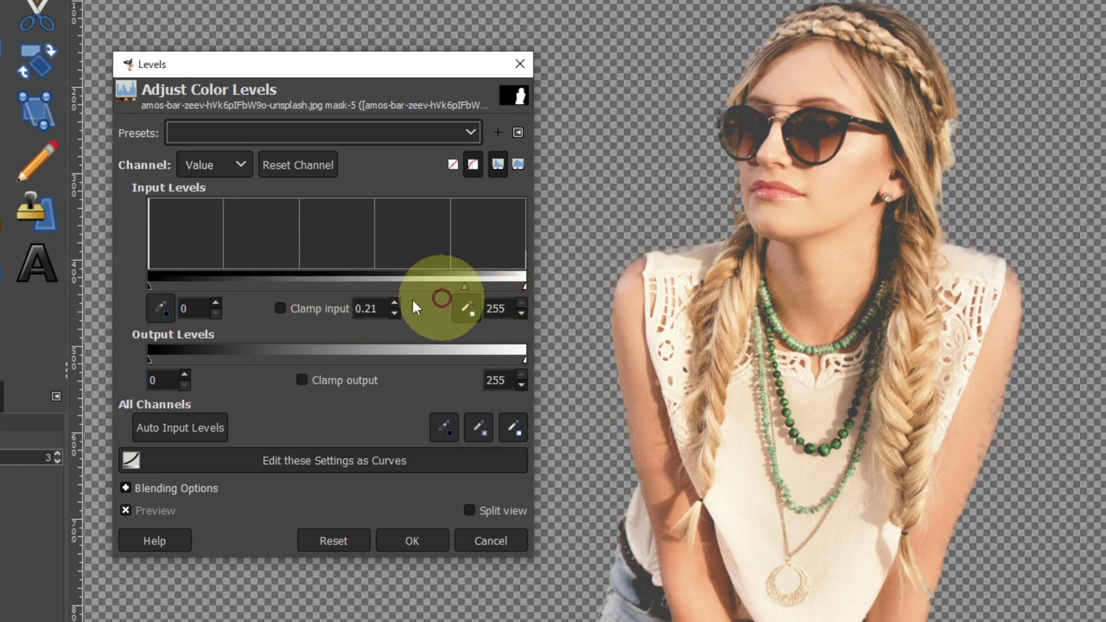
pyautogui.click(156, 298)
pyautogui.moveTo(148, 286); pyautogui.dragTo(286, 297)
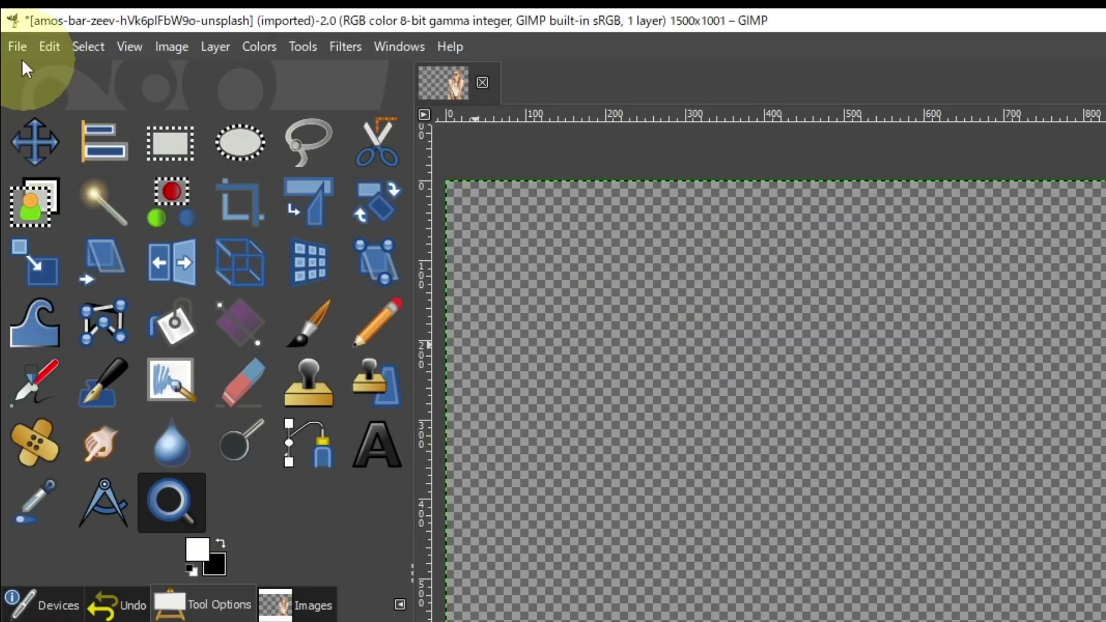
# Step: Open mountain-6253669_1280.jpg as a new layer in the image
pyautogui.click(14, 48)
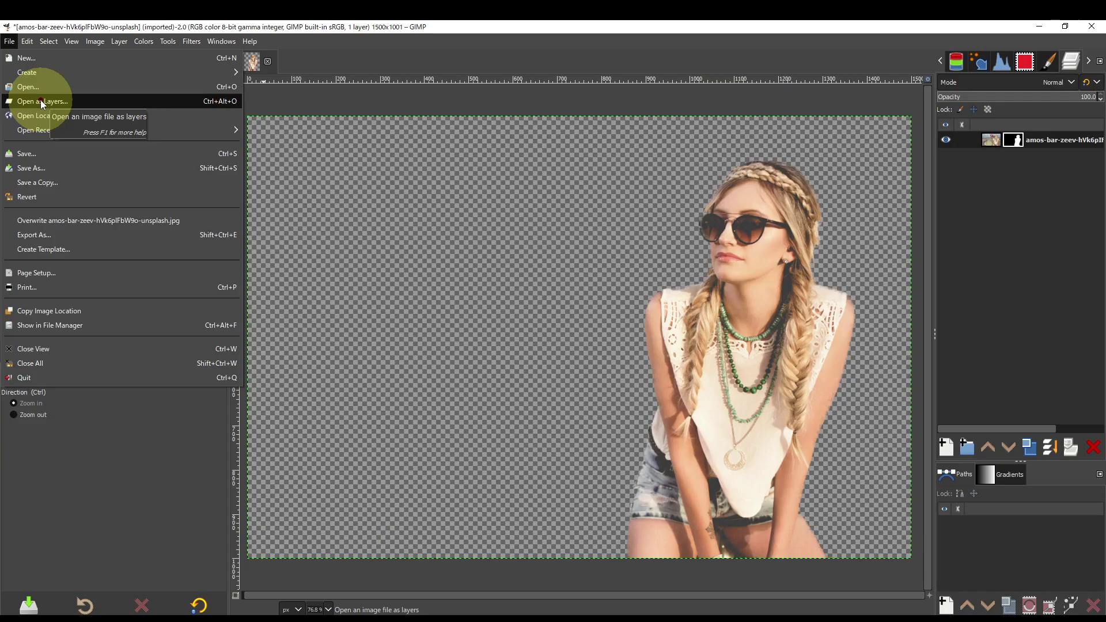
pyautogui.click(74, 151)
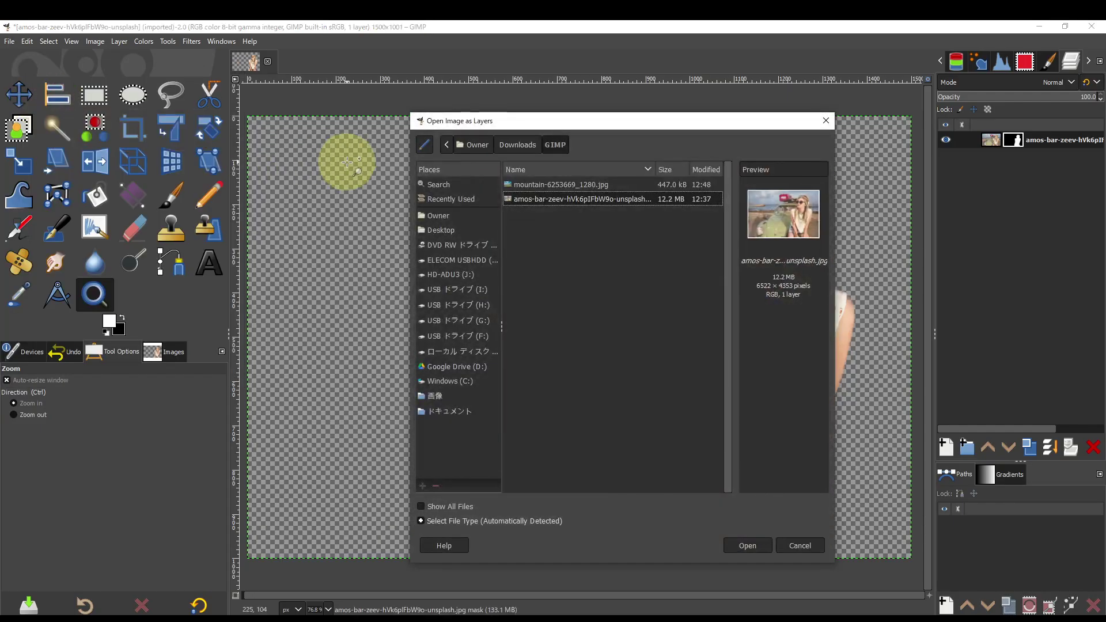
pyautogui.click(545, 187)
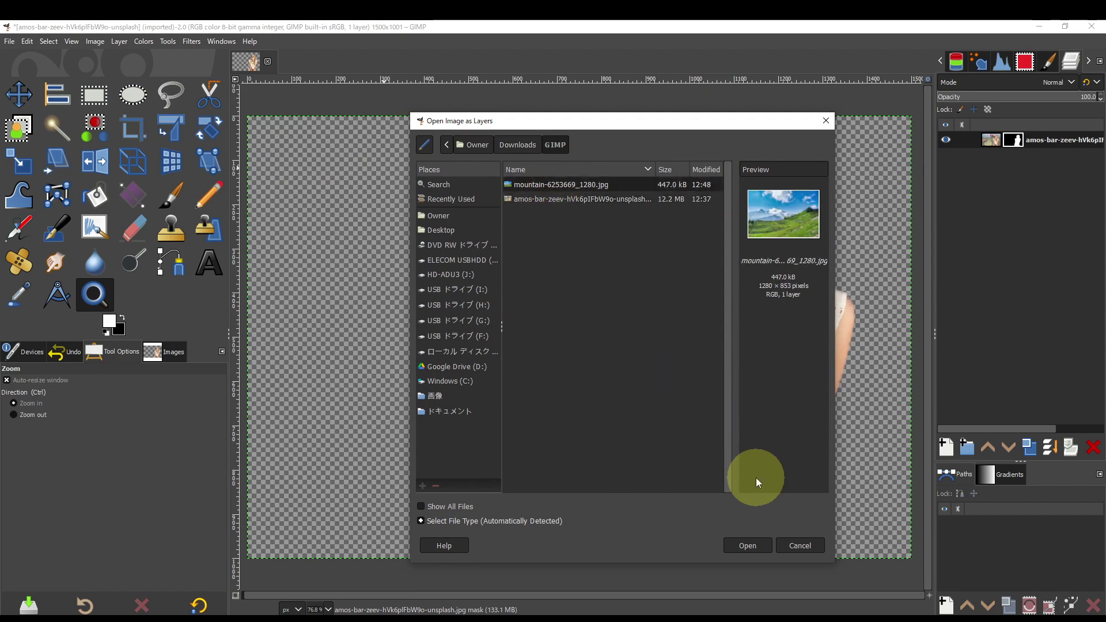
pyautogui.click(748, 545)
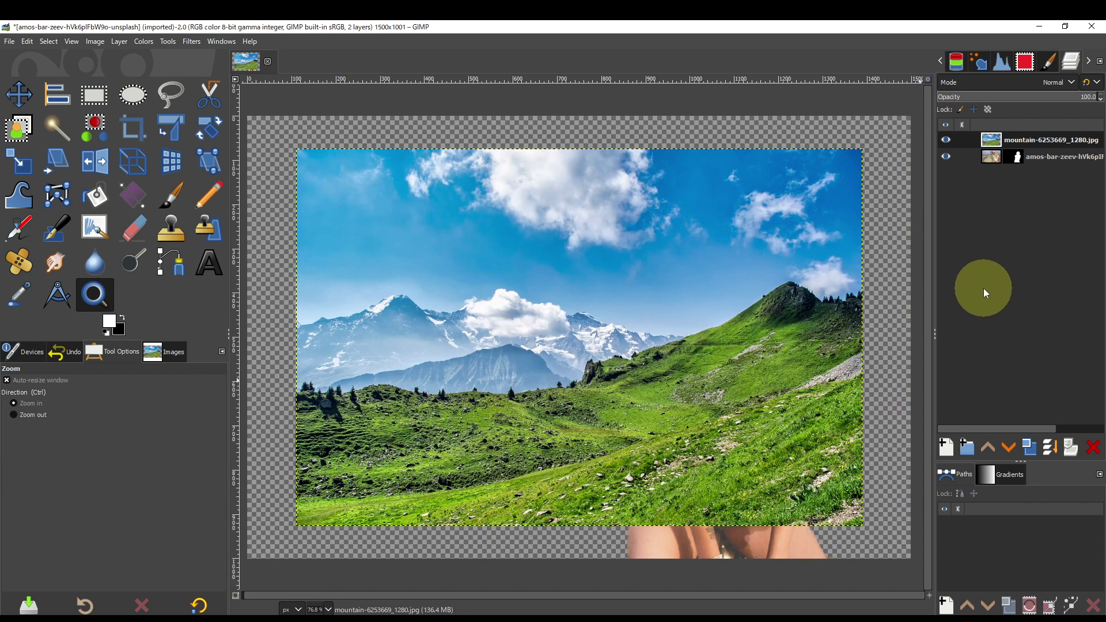
# Step: Scale the mountain layer up proportionally from two opposite corners to cover the whole canvas
pyautogui.click(20, 166)
pyautogui.click(316, 240)
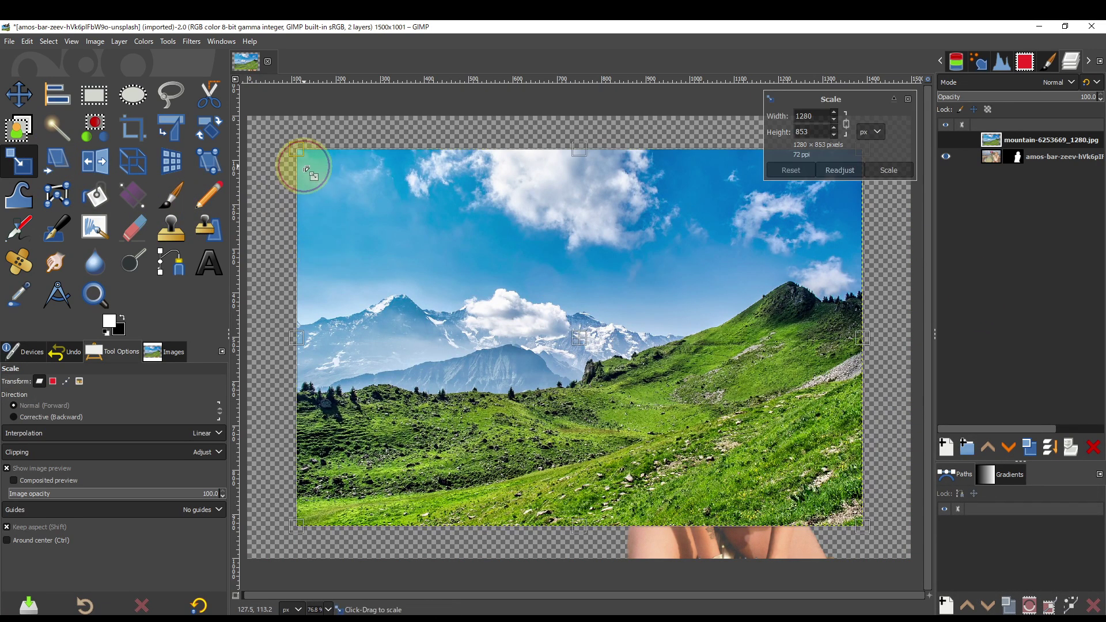
pyautogui.moveTo(299, 151); pyautogui.dragTo(243, 113)
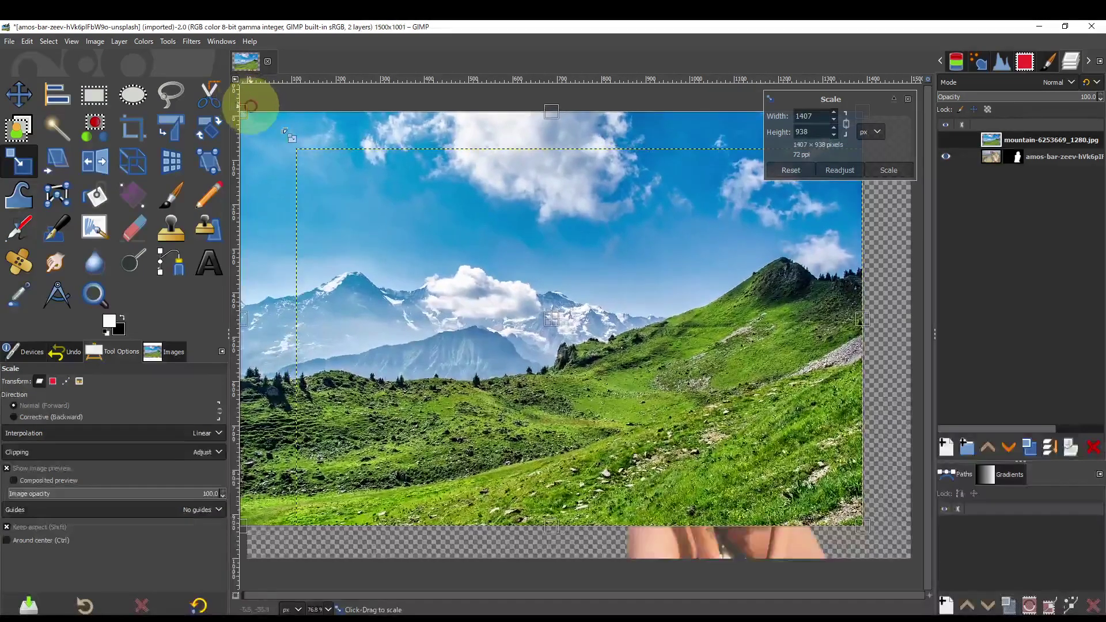
pyautogui.moveTo(864, 525); pyautogui.dragTo(920, 570)
pyautogui.press('Return')
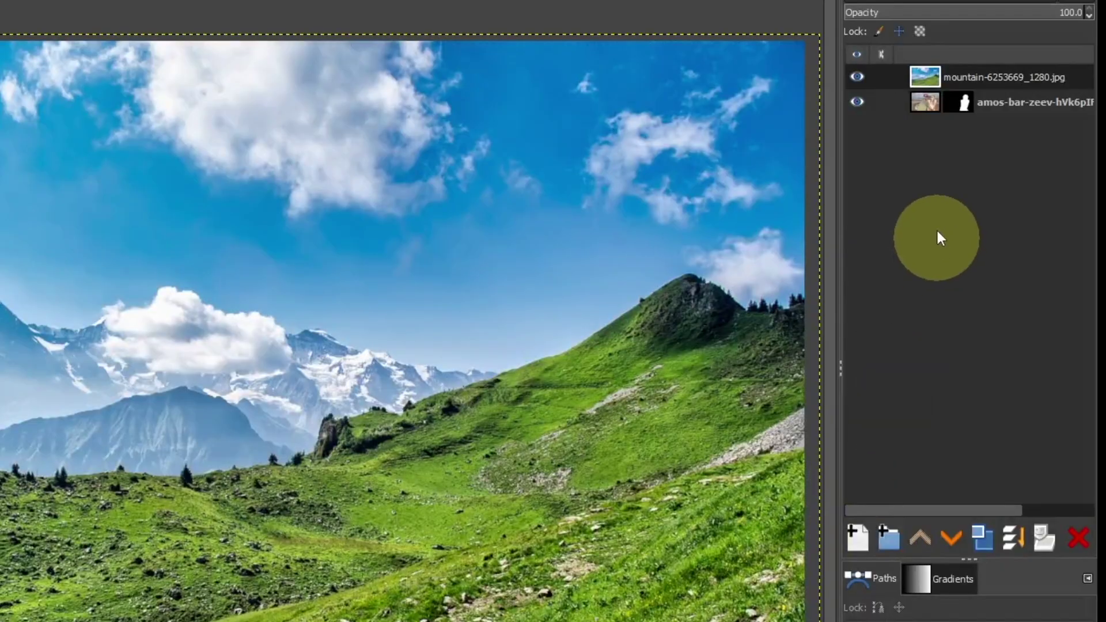
# Step: Move the mountain layer below the masked layer of the woman
pyautogui.click(925, 77)
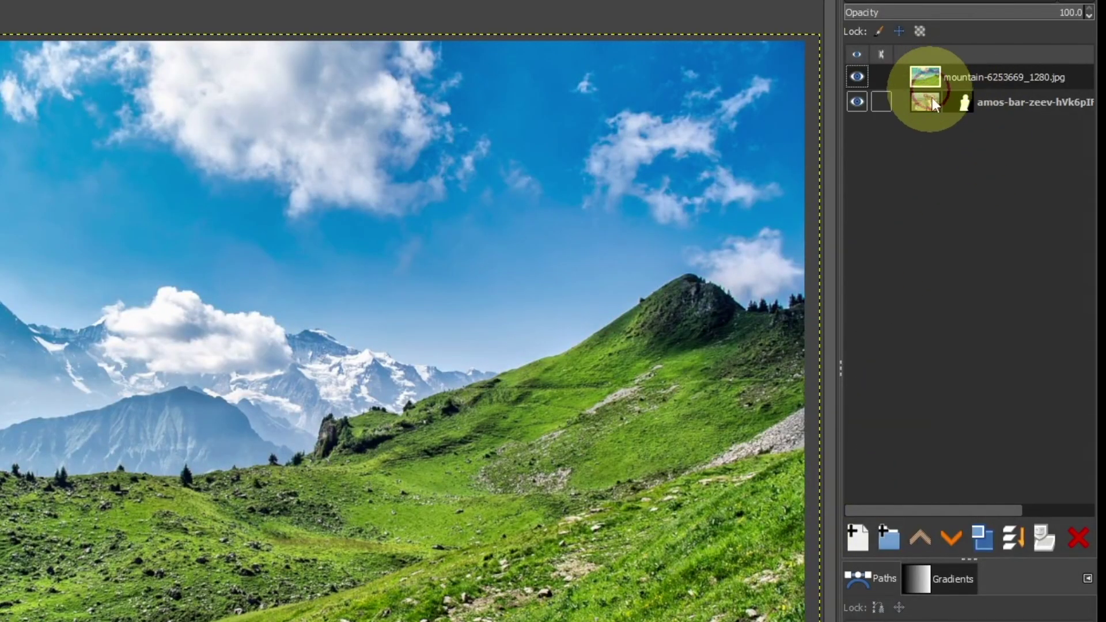
pyautogui.click(953, 537)
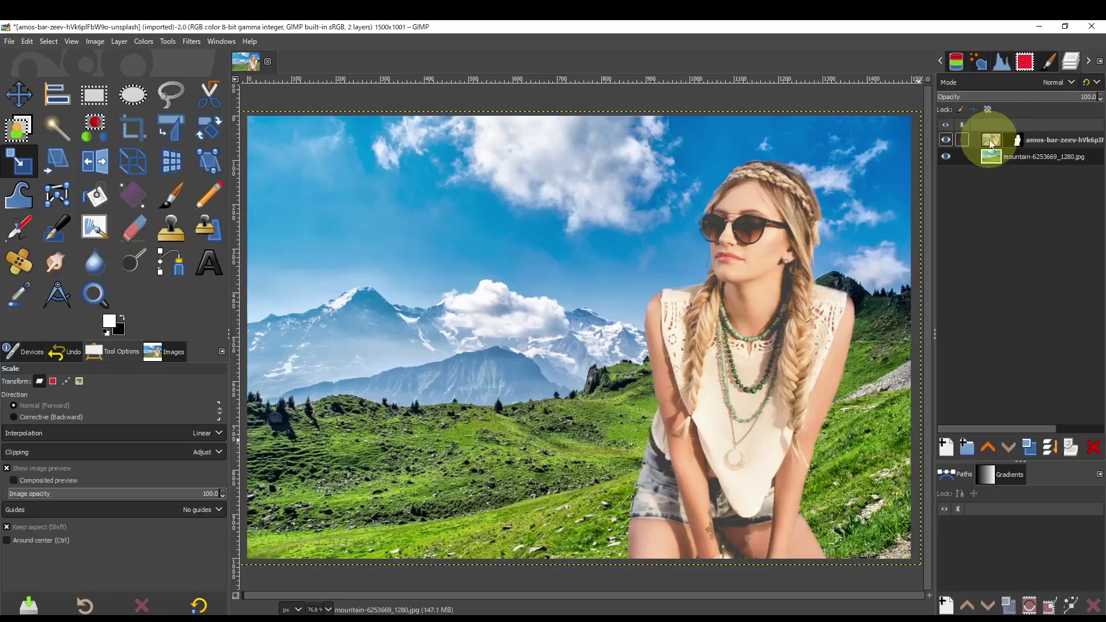
# Step: Open Curves for the woman's layer image and raise the blue channel at the cheek's tone from input 158 to output 166
pyautogui.click(925, 77)
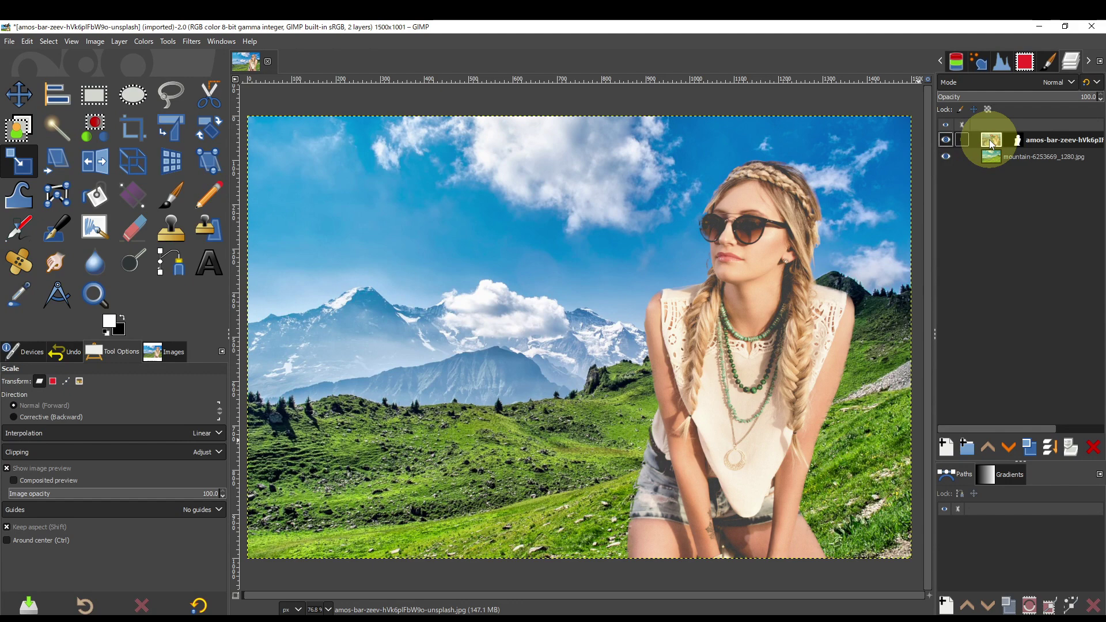
pyautogui.click(990, 144)
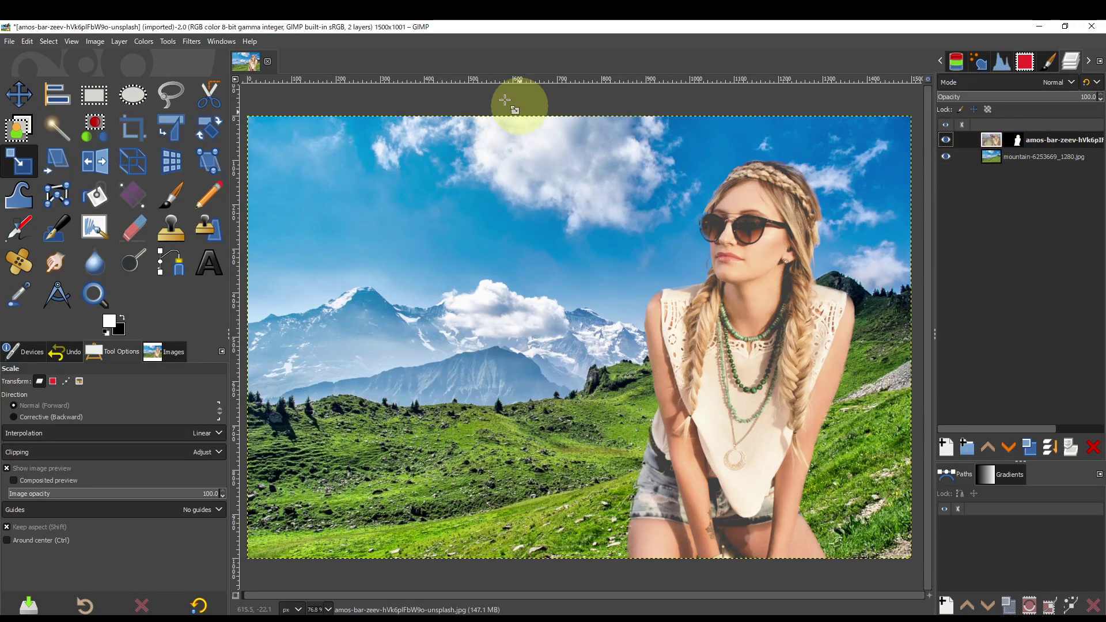
pyautogui.click(151, 43)
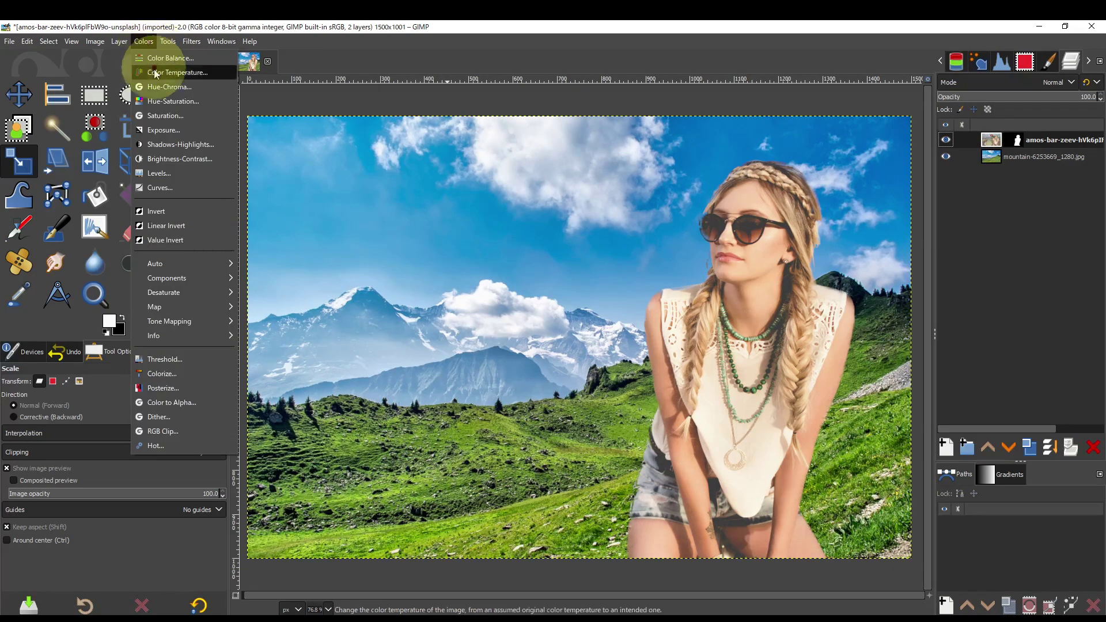
pyautogui.click(167, 187)
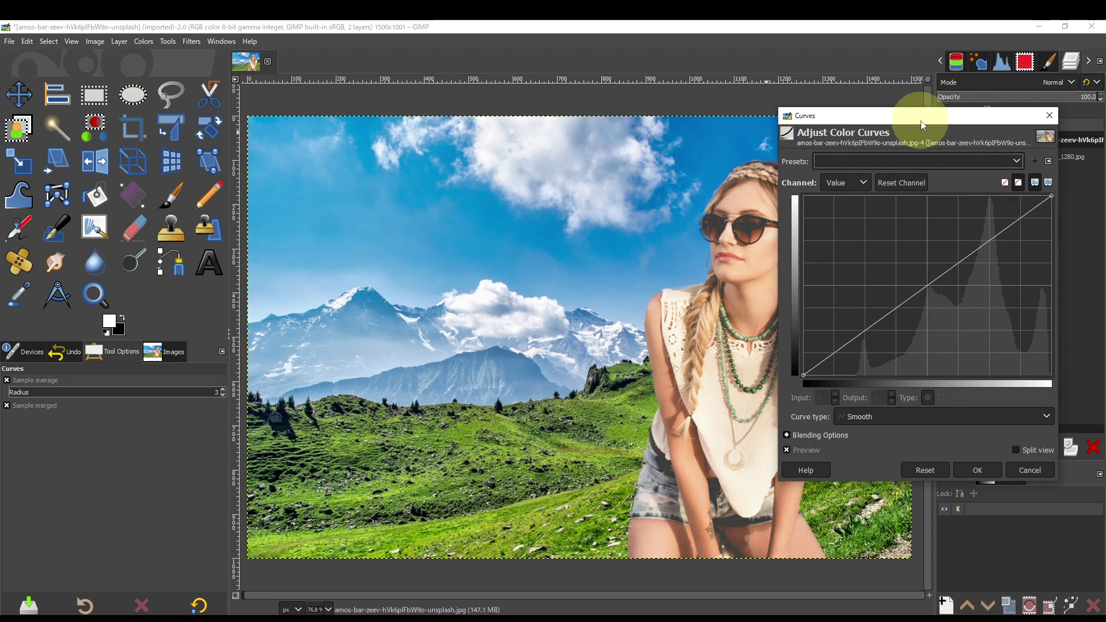
pyautogui.moveTo(974, 122); pyautogui.dragTo(389, 182)
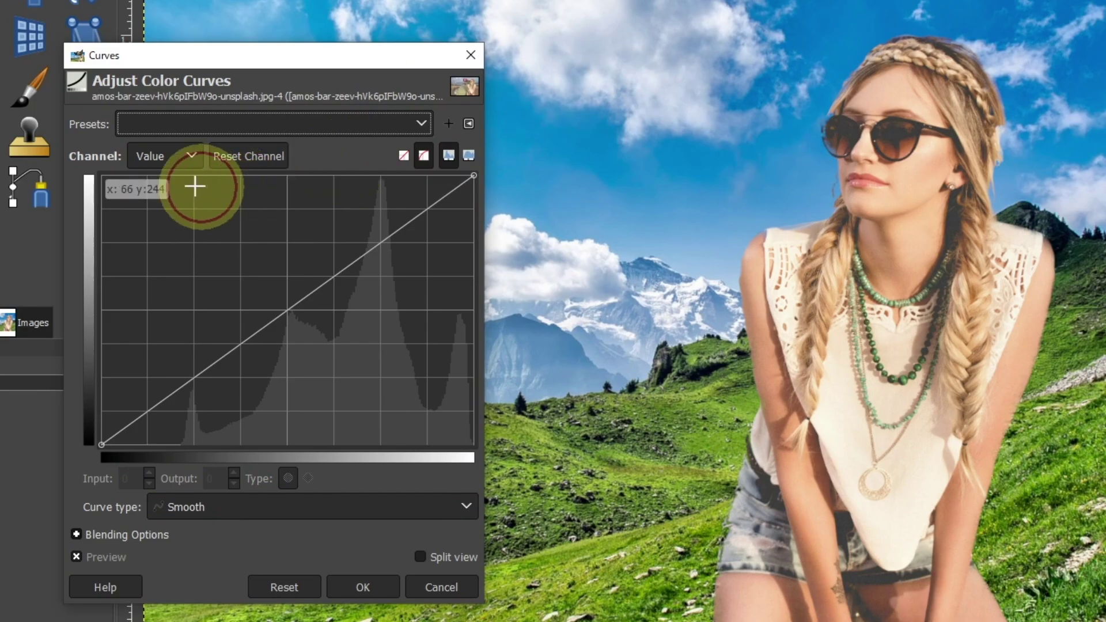
pyautogui.click(193, 155)
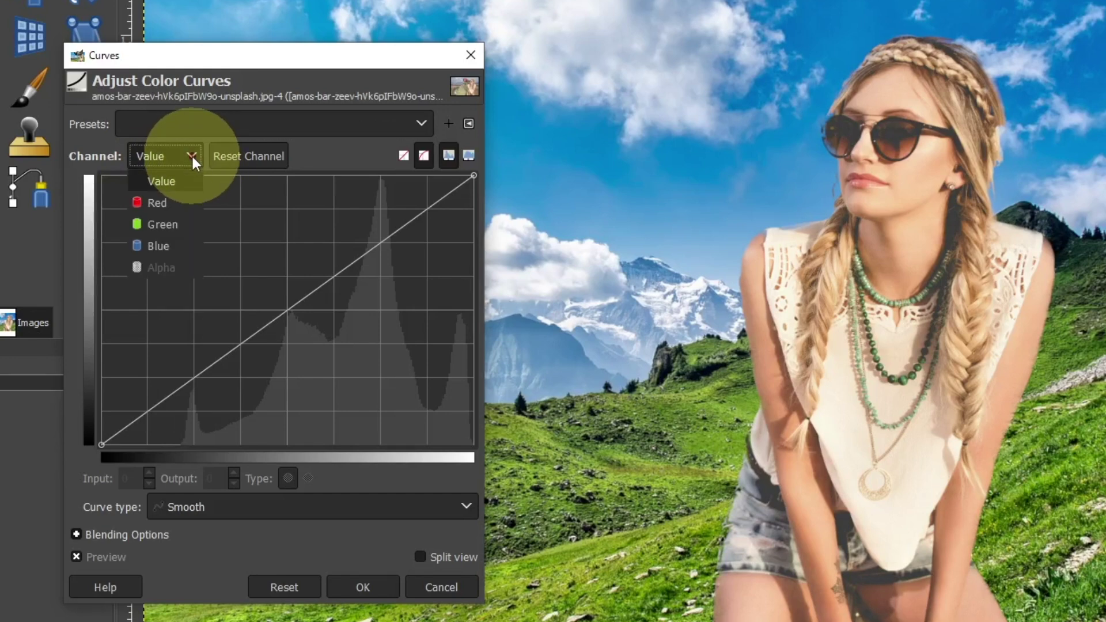
pyautogui.click(160, 243)
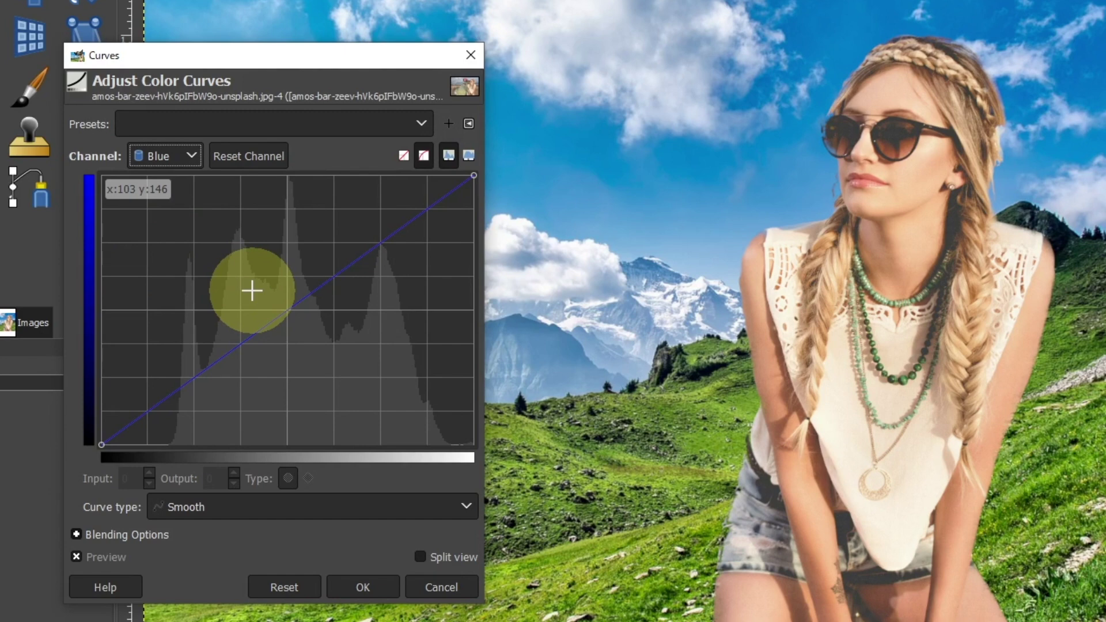
pyautogui.click(919, 174)
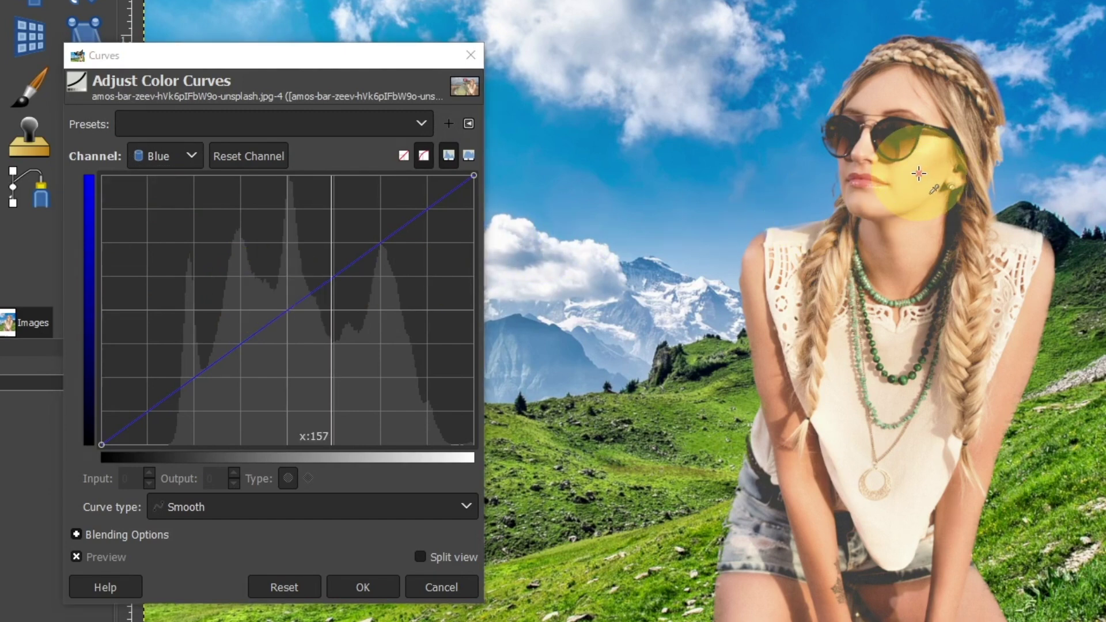
pyautogui.click(332, 279)
pyautogui.moveTo(332, 279); pyautogui.dragTo(332, 268)
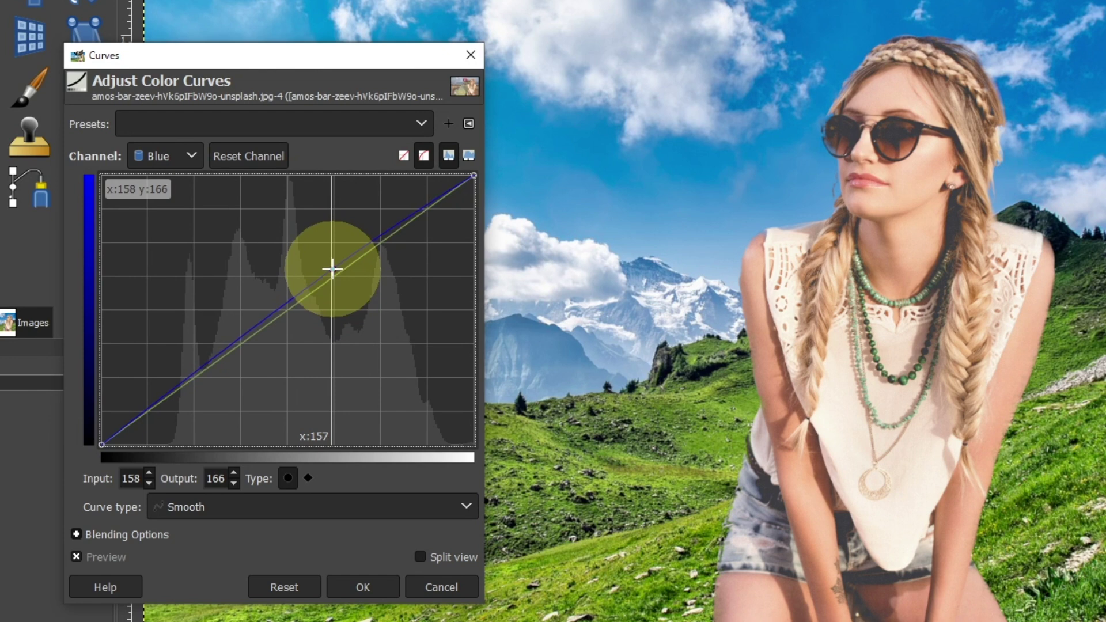
# Step: Lower the red channel's midtones in Curves with a point at input 156, output 149
pyautogui.click(191, 156)
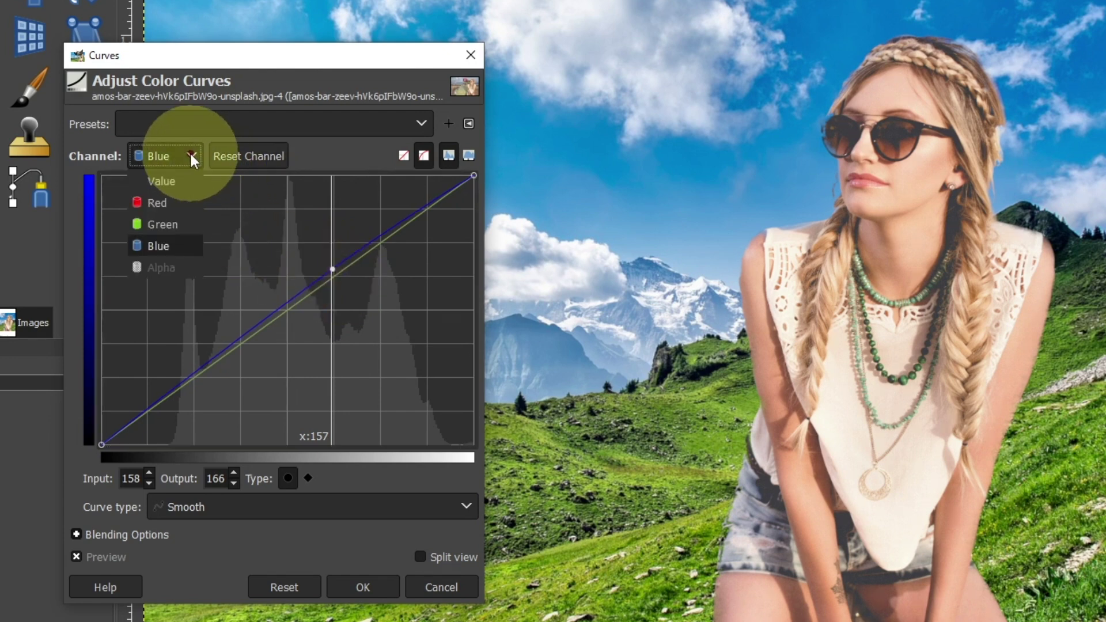
pyautogui.click(162, 202)
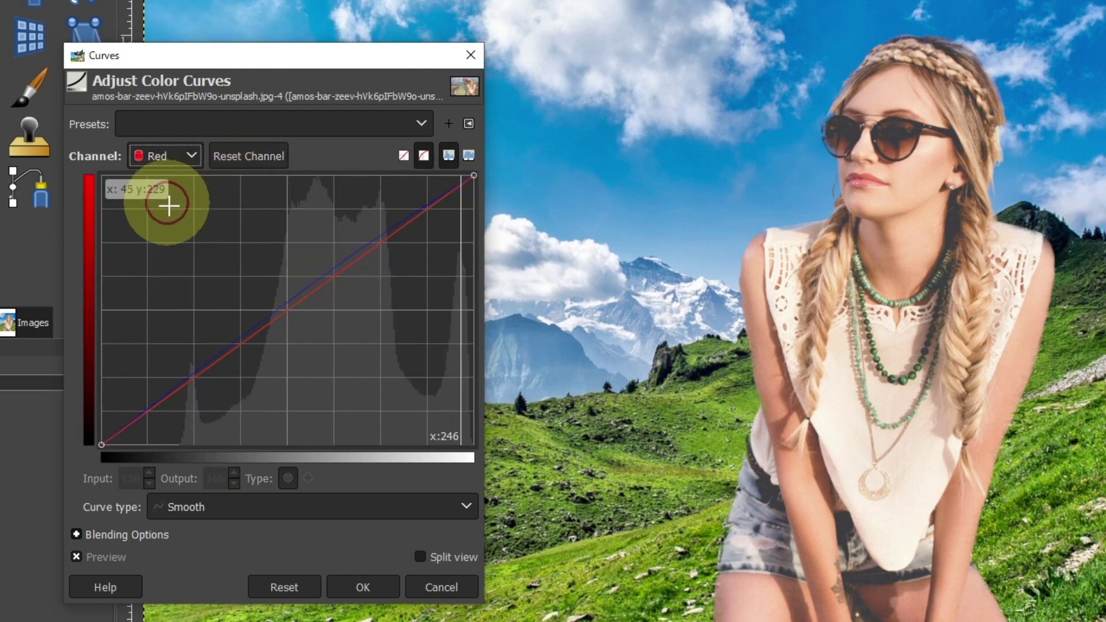
pyautogui.moveTo(335, 276); pyautogui.dragTo(332, 266)
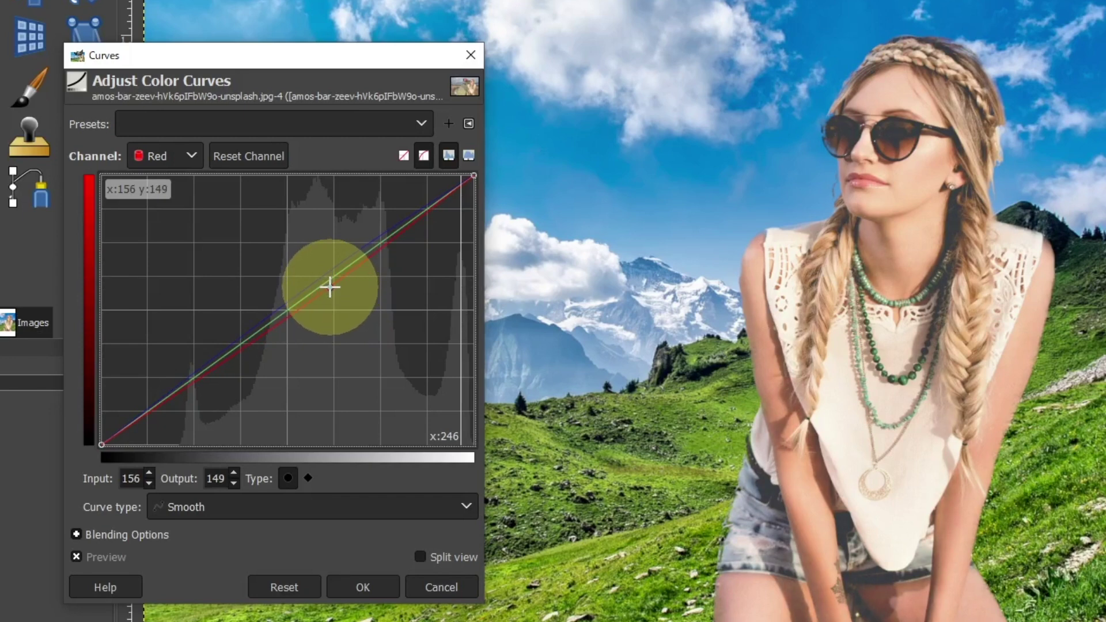
# Step: Raise the green channel slightly with a point at input 174, output 179, and apply the Curves adjustment
pyautogui.click(192, 156)
pyautogui.click(164, 225)
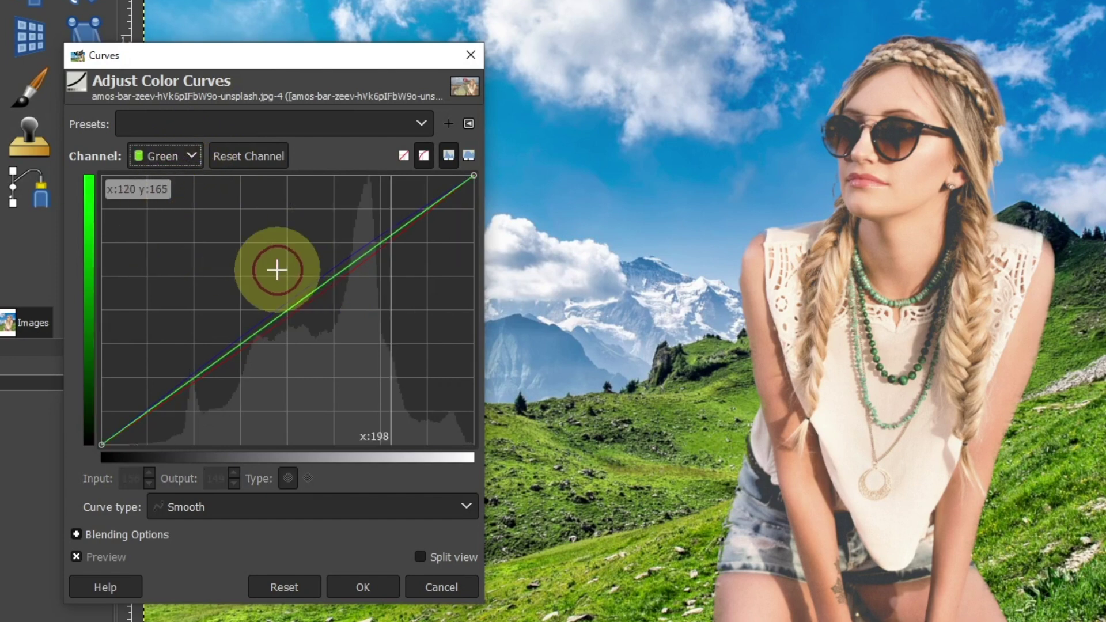
pyautogui.moveTo(355, 264)
pyautogui.mouseDown()
pyautogui.moveTo(353, 248)
pyautogui.moveTo(356, 257)
pyautogui.mouseUp()
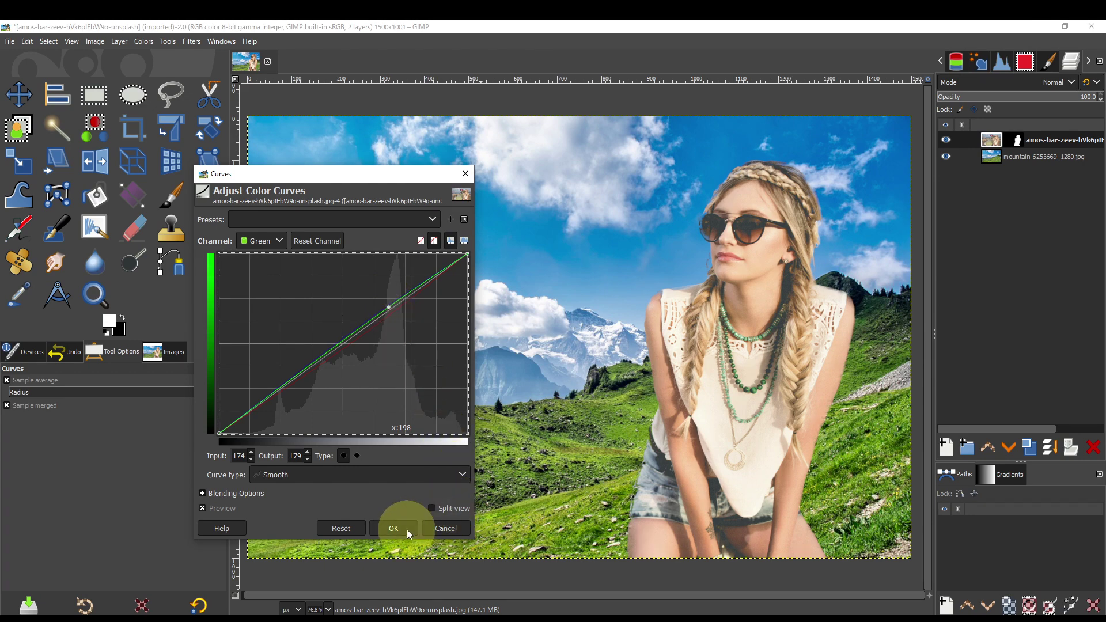
pyautogui.click(394, 529)
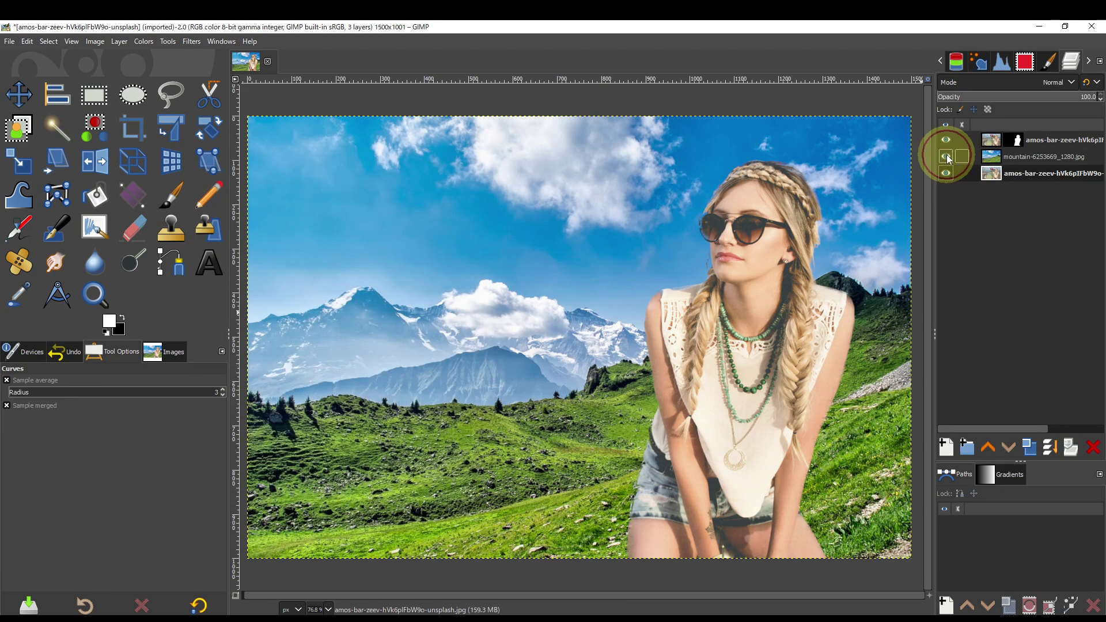
# Step: Toggle the mountain layer's visibility to compare the composite with the original photo
pyautogui.click(945, 156)
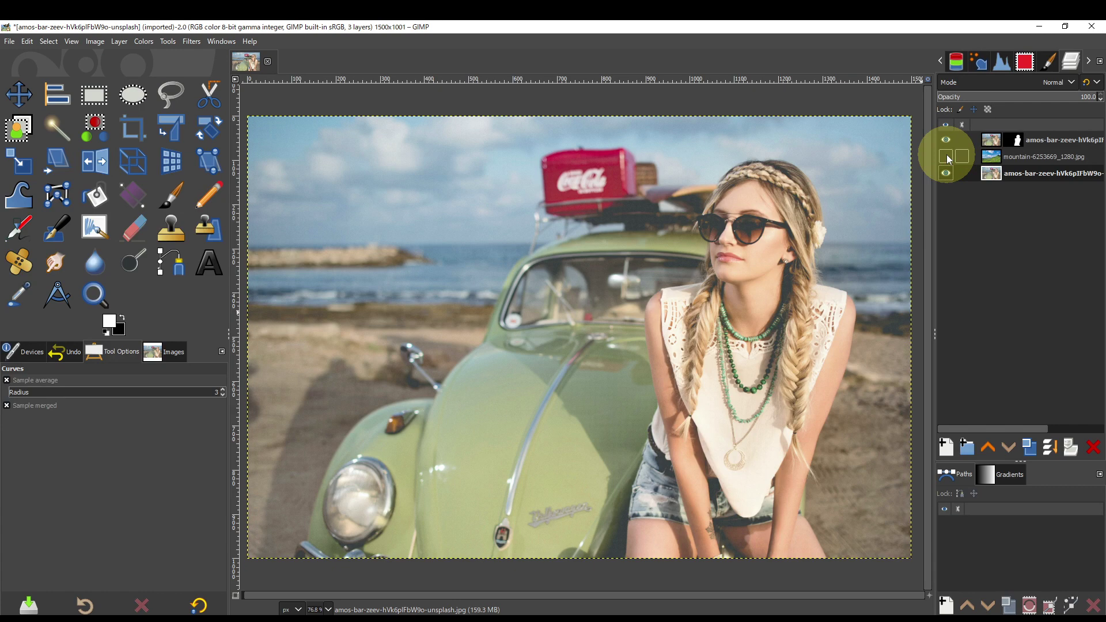
pyautogui.click(945, 156)
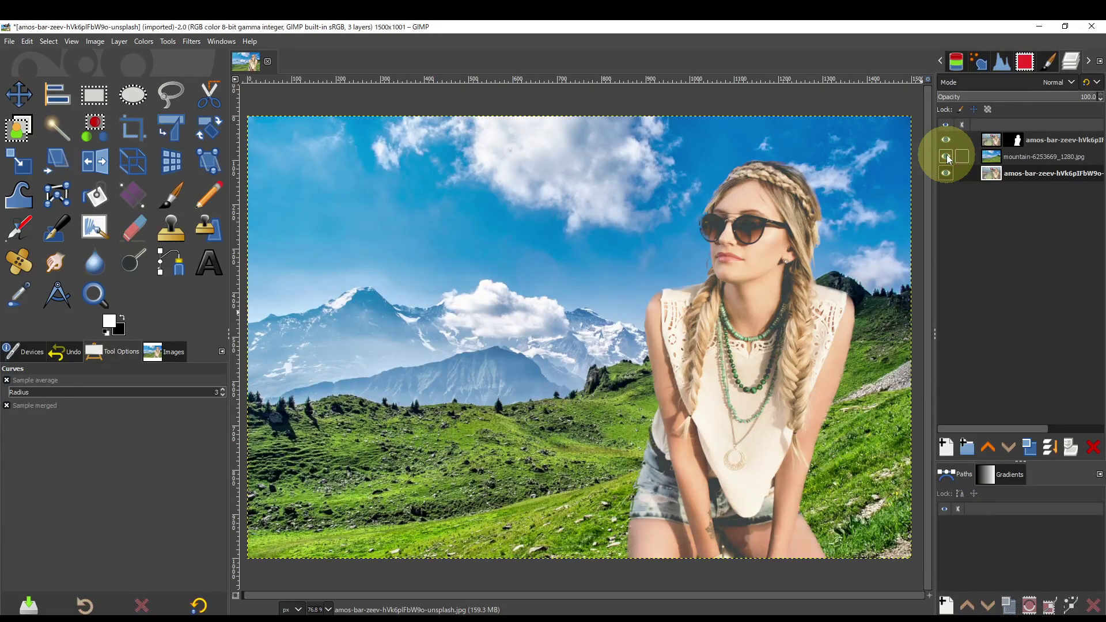
pyautogui.click(946, 156)
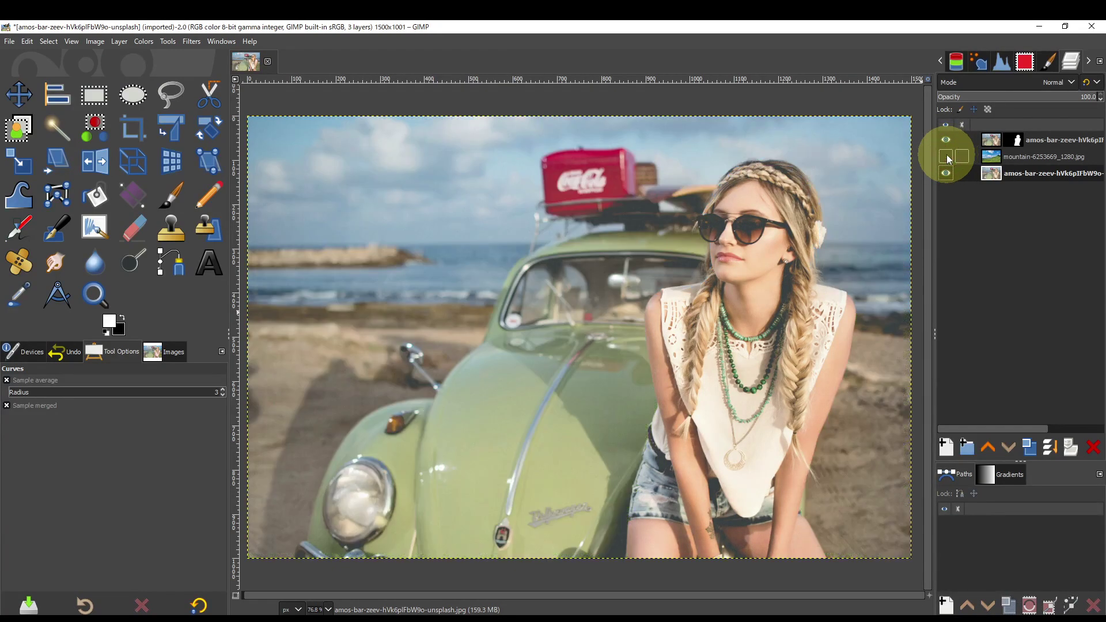
pyautogui.click(946, 156)
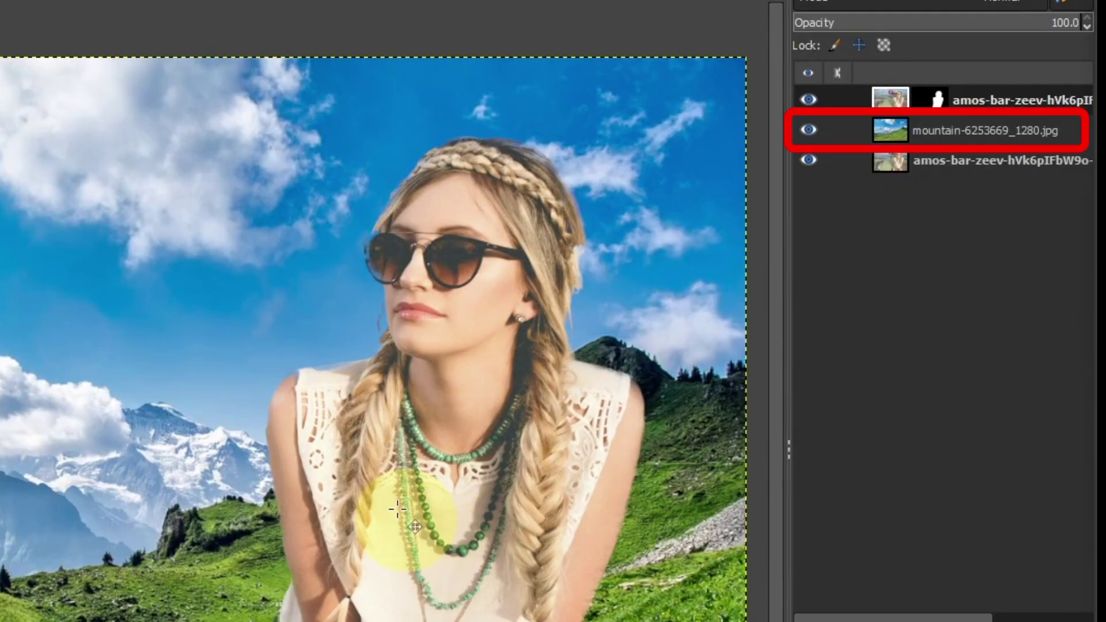
# Step: Apply a Lens Flare to the mountain layer in the sky's upper-left corner, at X position 0.051 and Y position 0.069
pyautogui.click(886, 137)
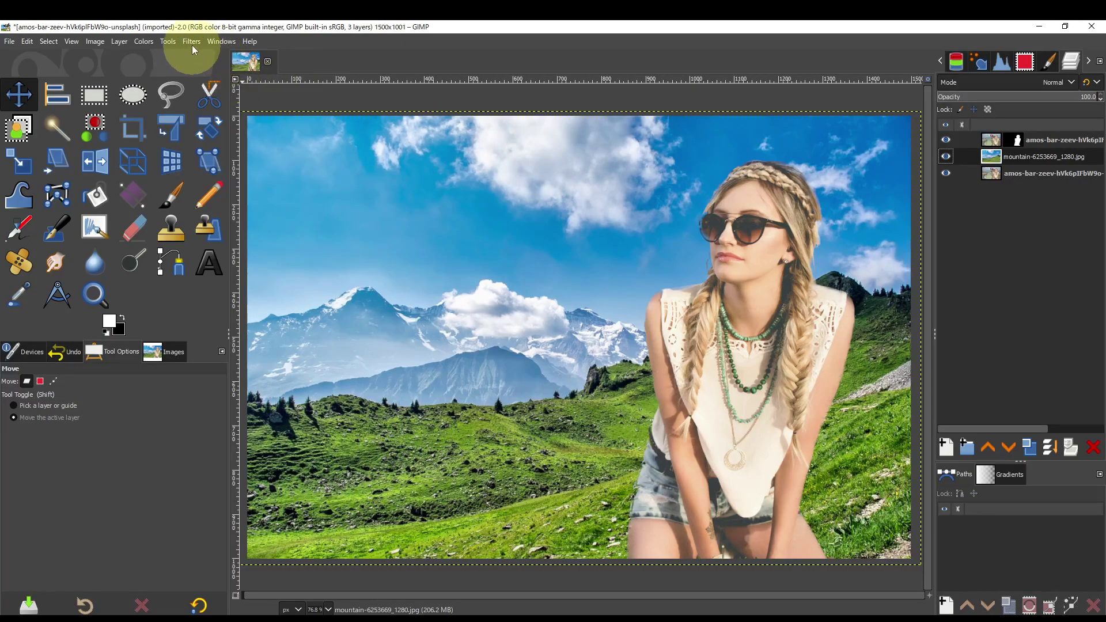
pyautogui.click(192, 41)
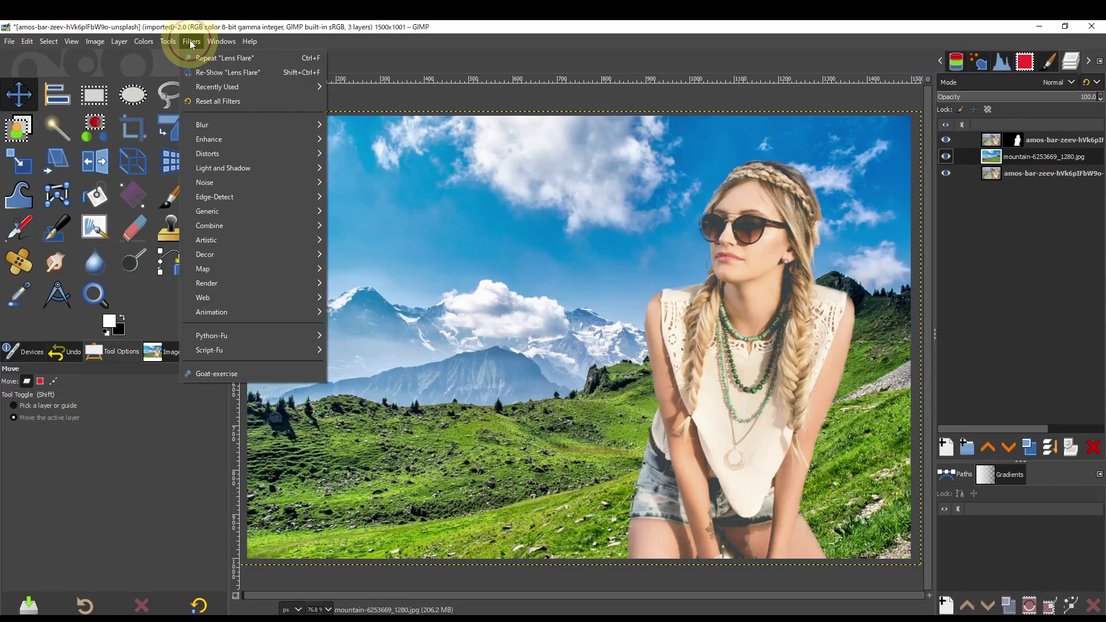
pyautogui.moveTo(251, 168)
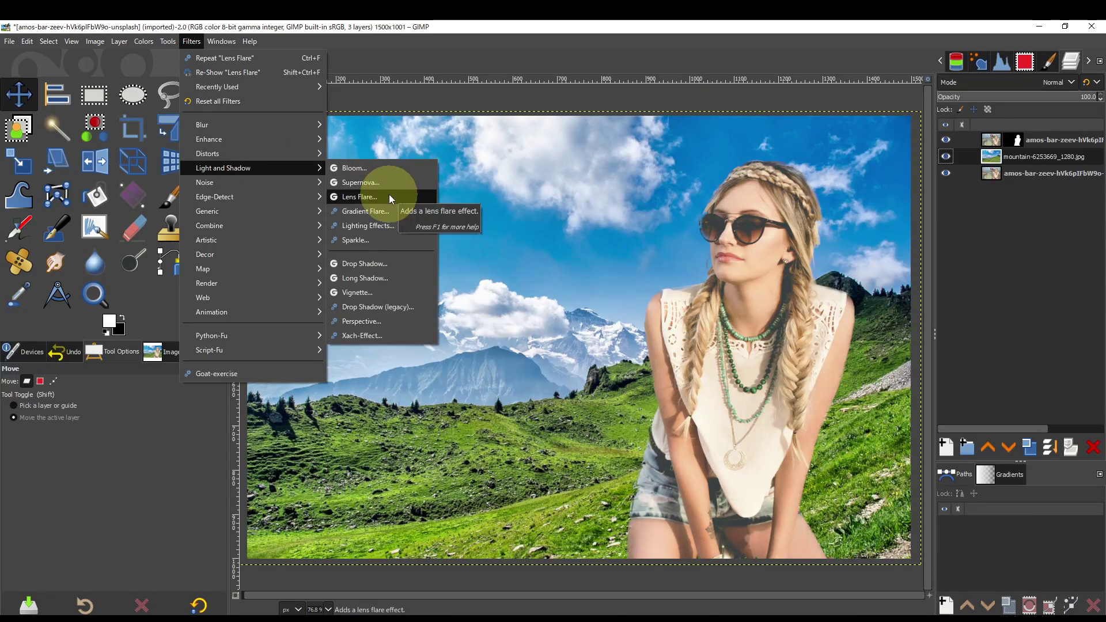
pyautogui.click(358, 196)
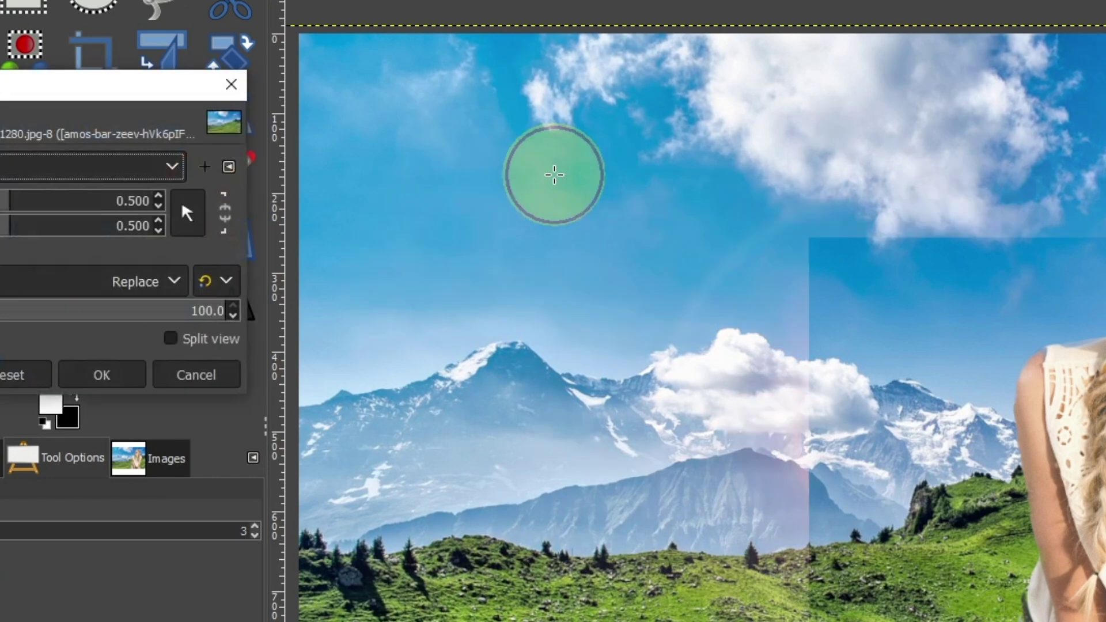
pyautogui.click(185, 216)
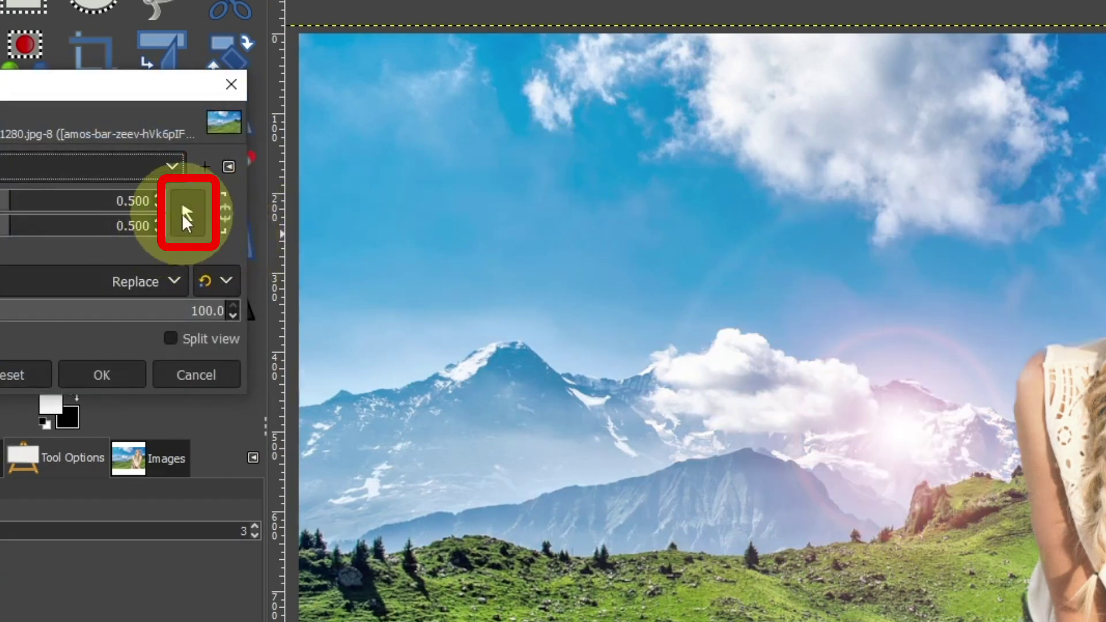
pyautogui.click(896, 431)
pyautogui.moveTo(896, 430); pyautogui.dragTo(345, 81)
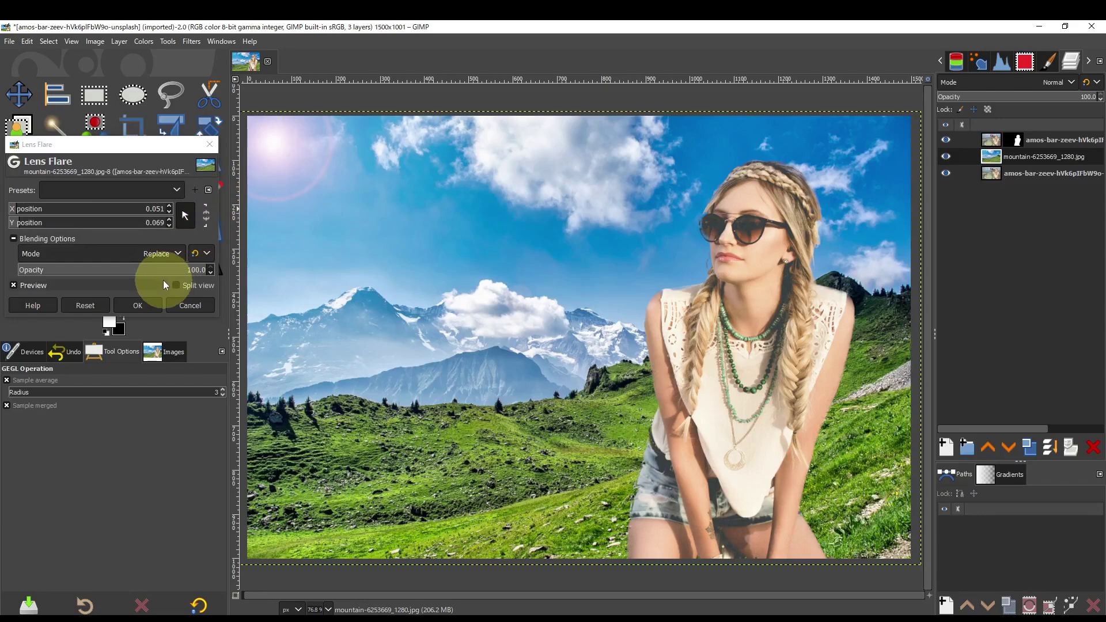
pyautogui.click(143, 306)
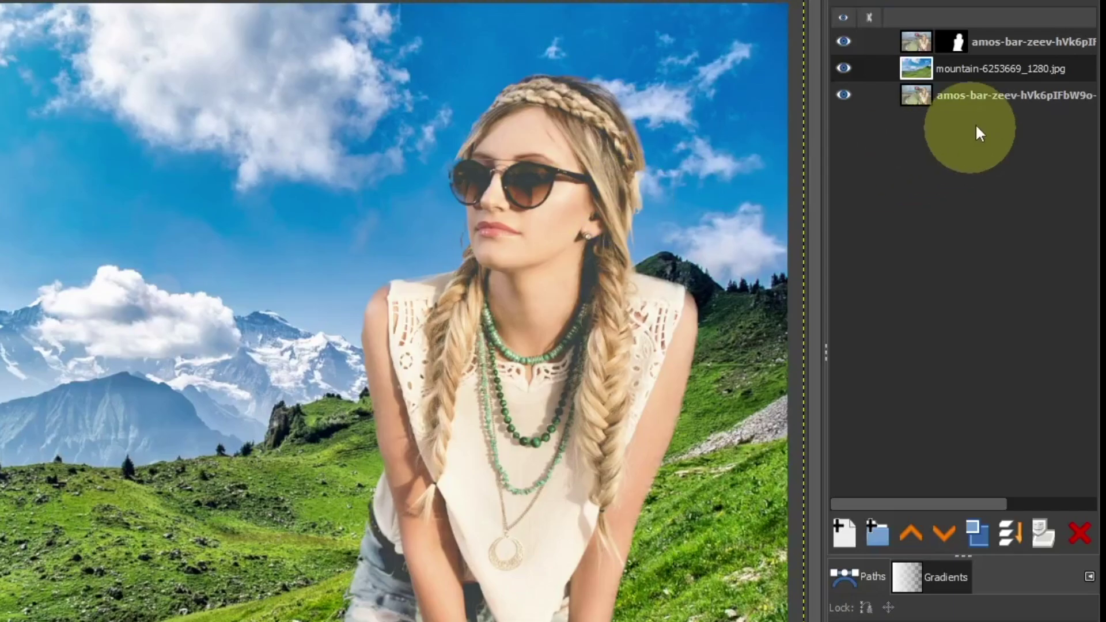
# Step: Convert the woman's layer mask to a selection and invert it to select the background around her
pyautogui.click(1016, 144)
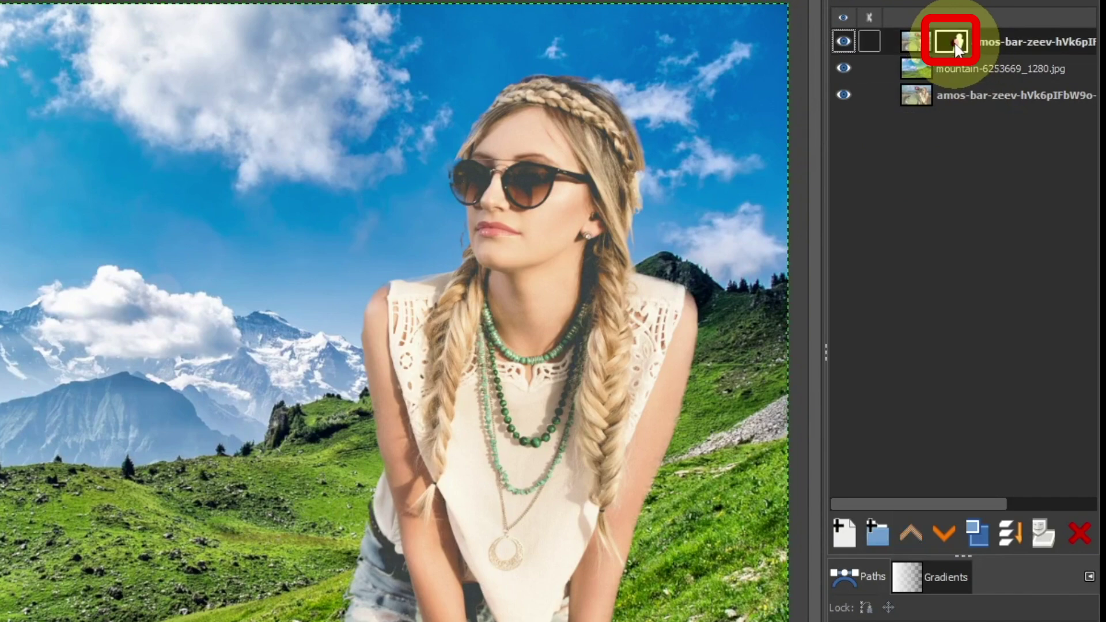
pyautogui.rightClick(958, 50)
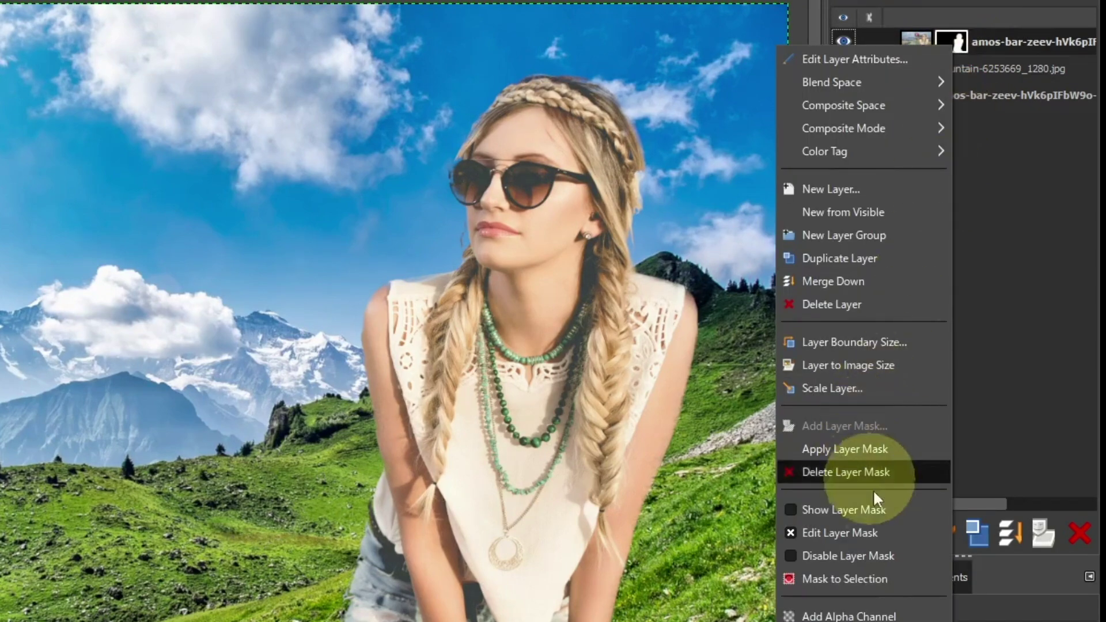
pyautogui.click(905, 579)
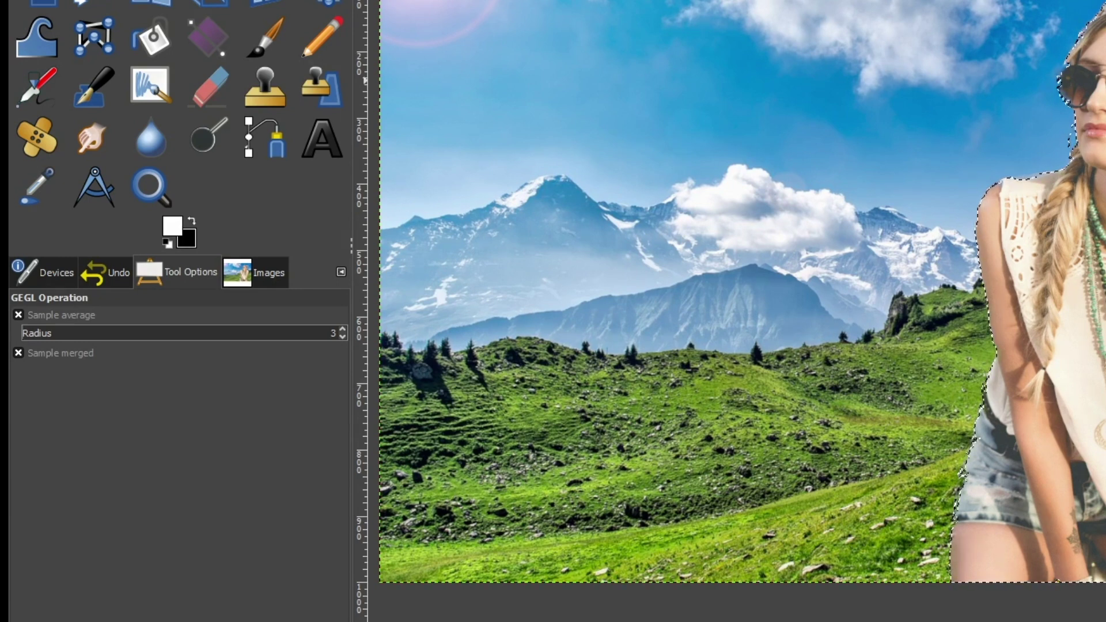
# Step: Set the foreground color to white (ffffff) and set up a linear Gradient with the FG to Transparent preset
pyautogui.click(171, 227)
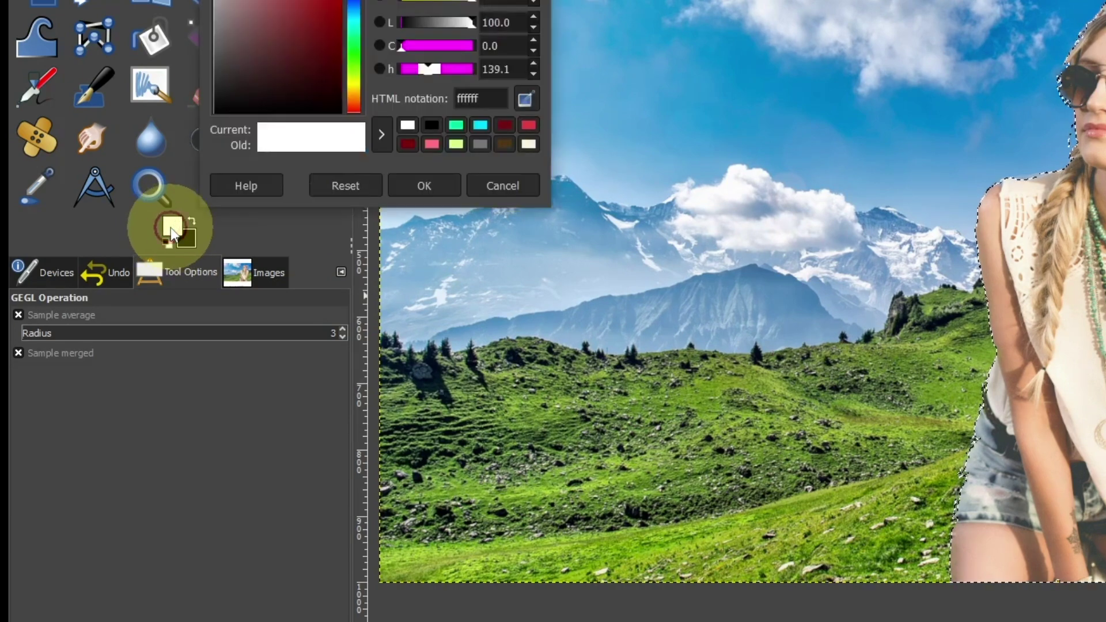
pyautogui.click(422, 186)
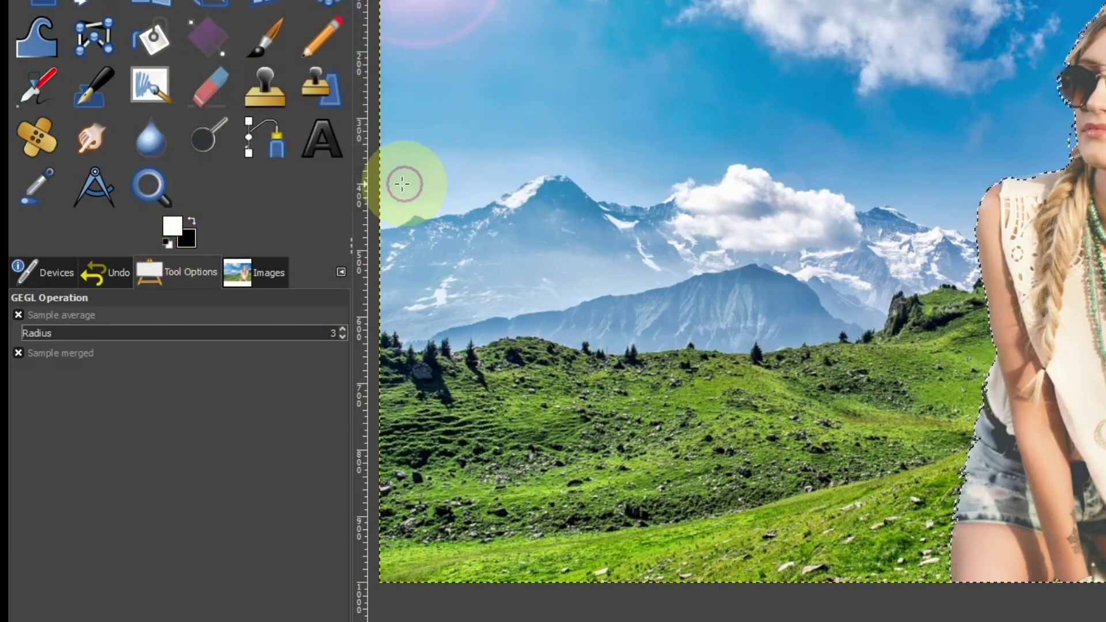
pyautogui.click(204, 40)
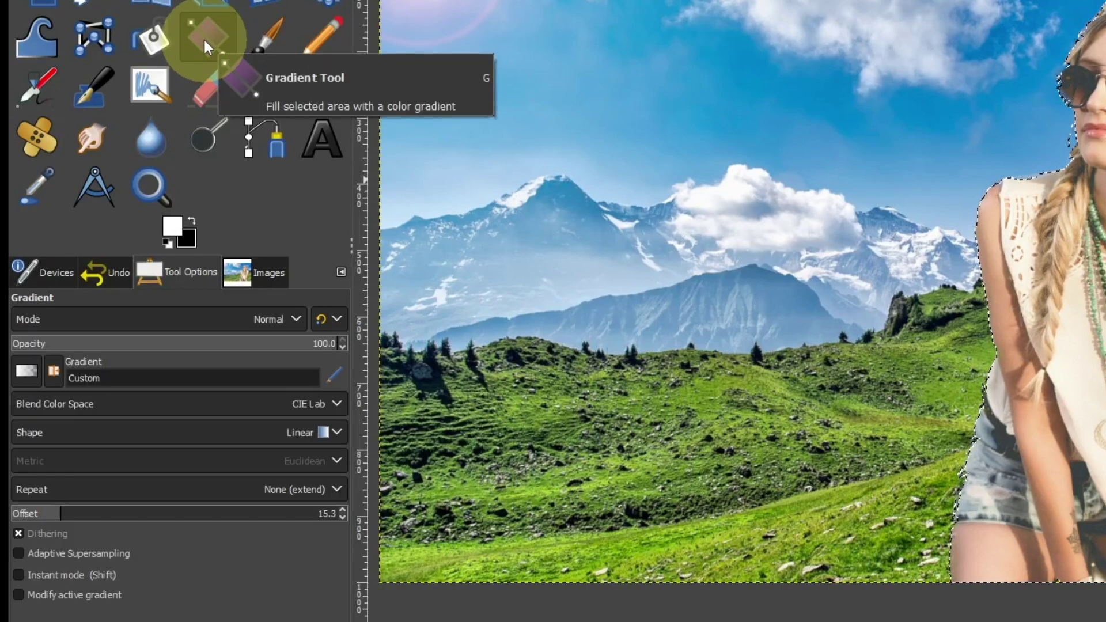
pyautogui.click(35, 371)
pyautogui.click(35, 537)
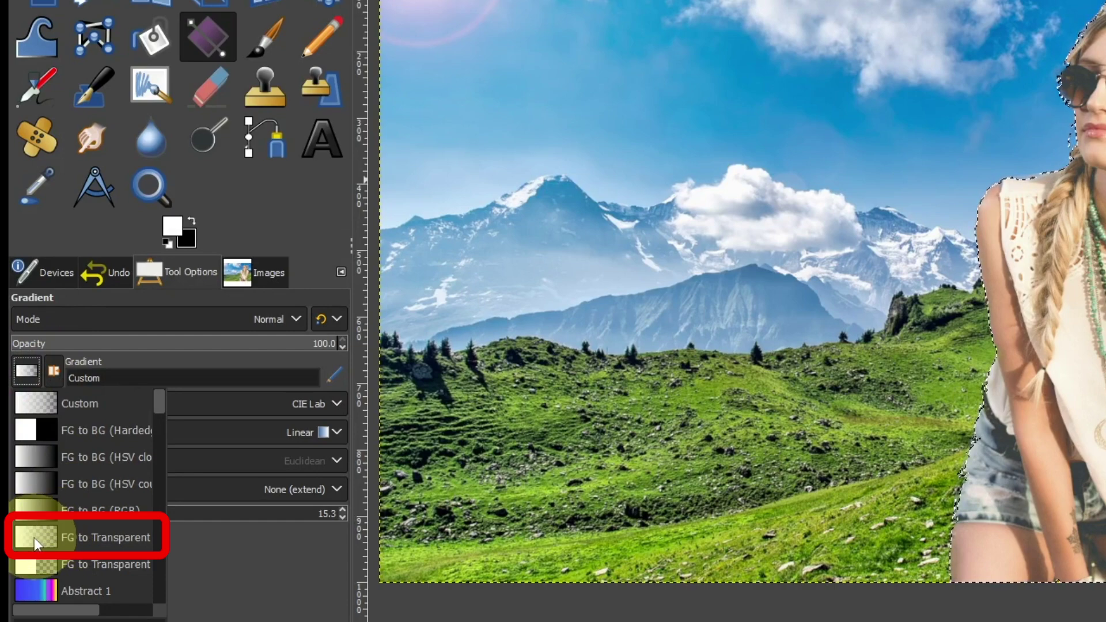
pyautogui.click(33, 537)
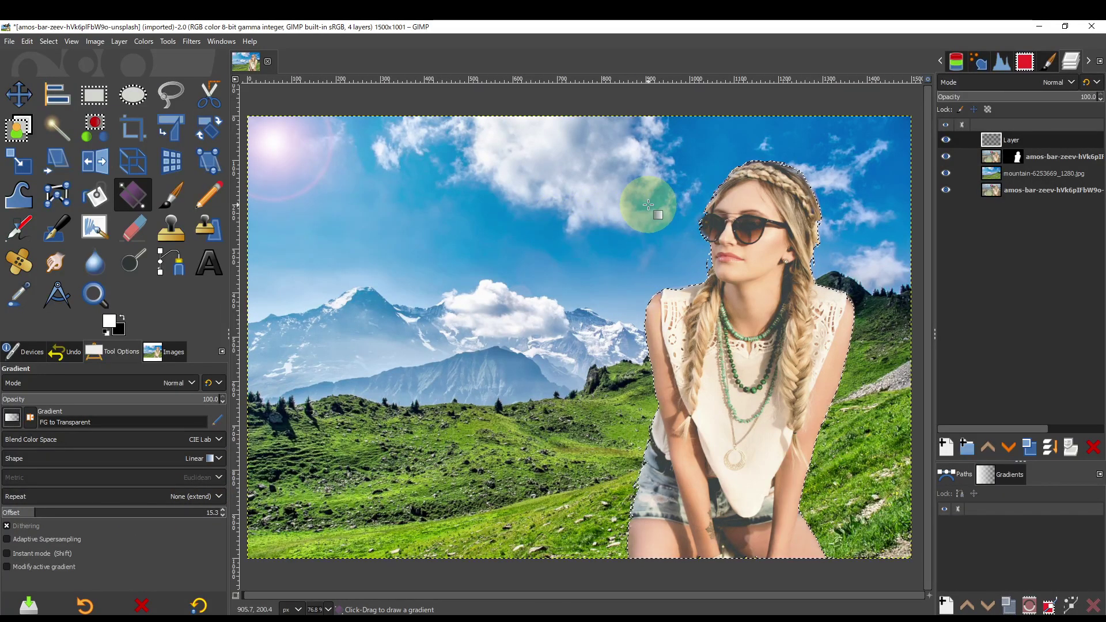
# Step: Draw the white gradient from the sky beside the woman's face to X 1223, Y 332, and set the layer's mode to Soft light
pyautogui.moveTo(648, 205); pyautogui.dragTo(789, 263)
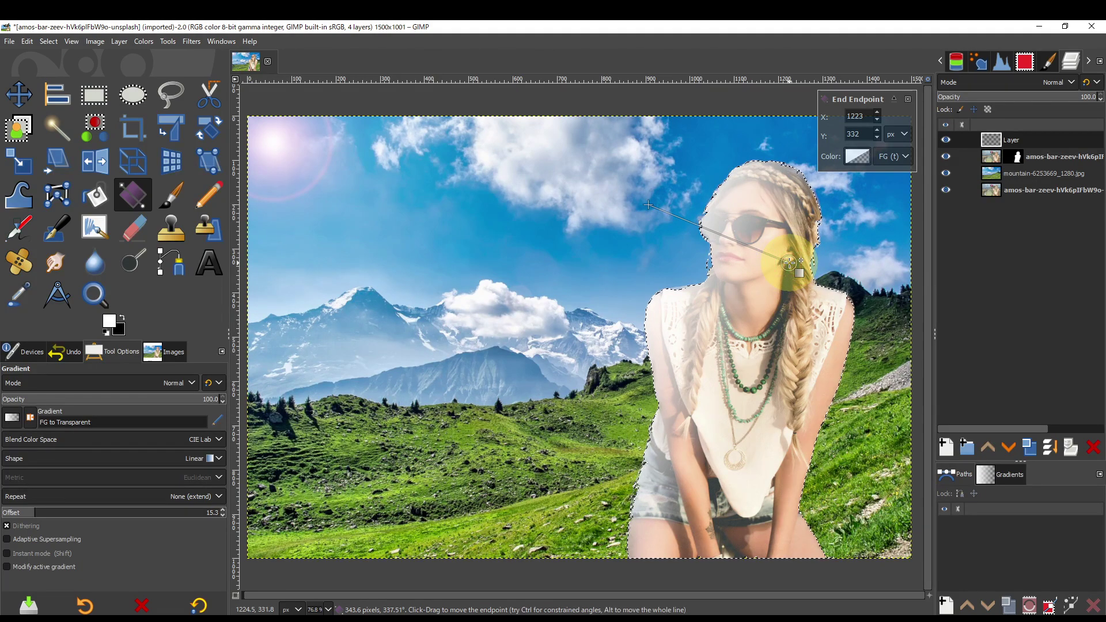
pyautogui.press('Return')
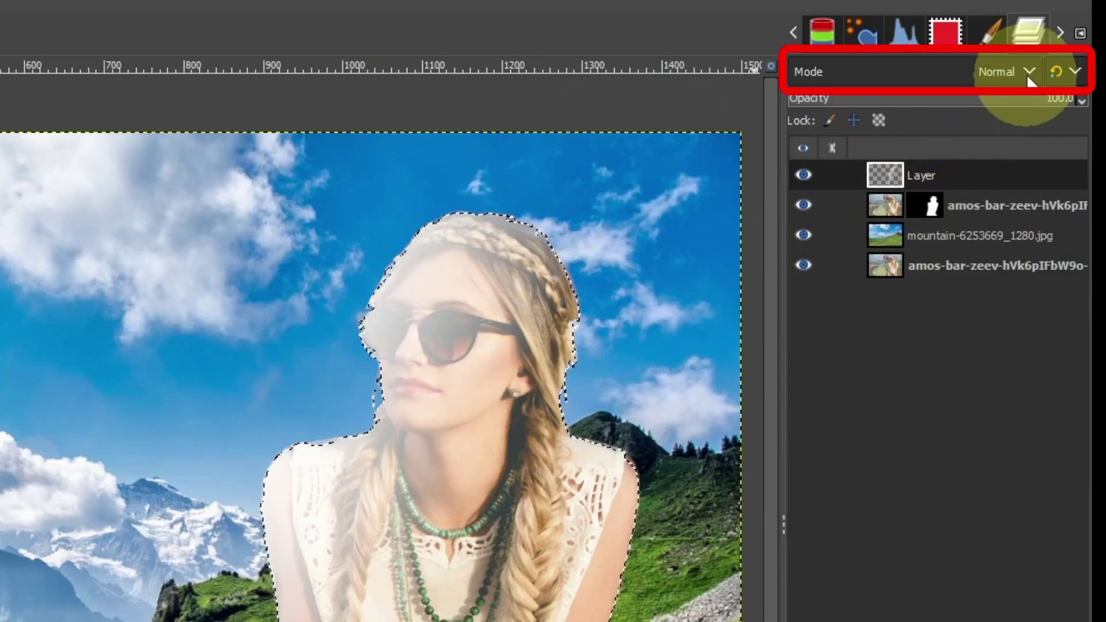
pyautogui.click(1028, 73)
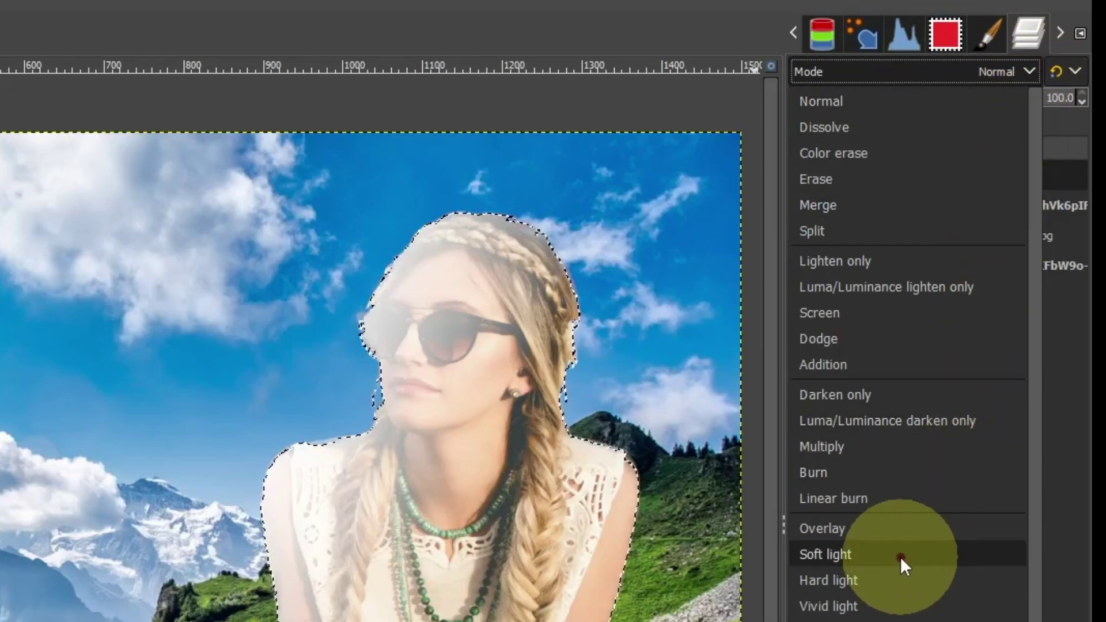
pyautogui.click(900, 557)
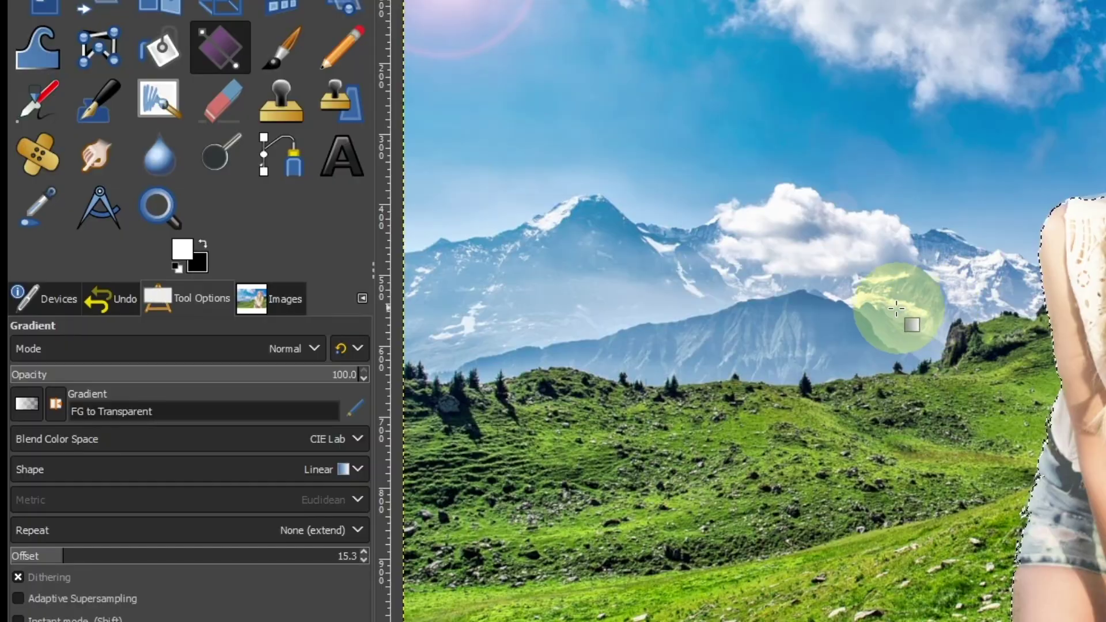
# Step: Swap the foreground color to black and draw a gradient from beside the woman's lower arm diagonally up to X 824, Y 238
pyautogui.click(202, 247)
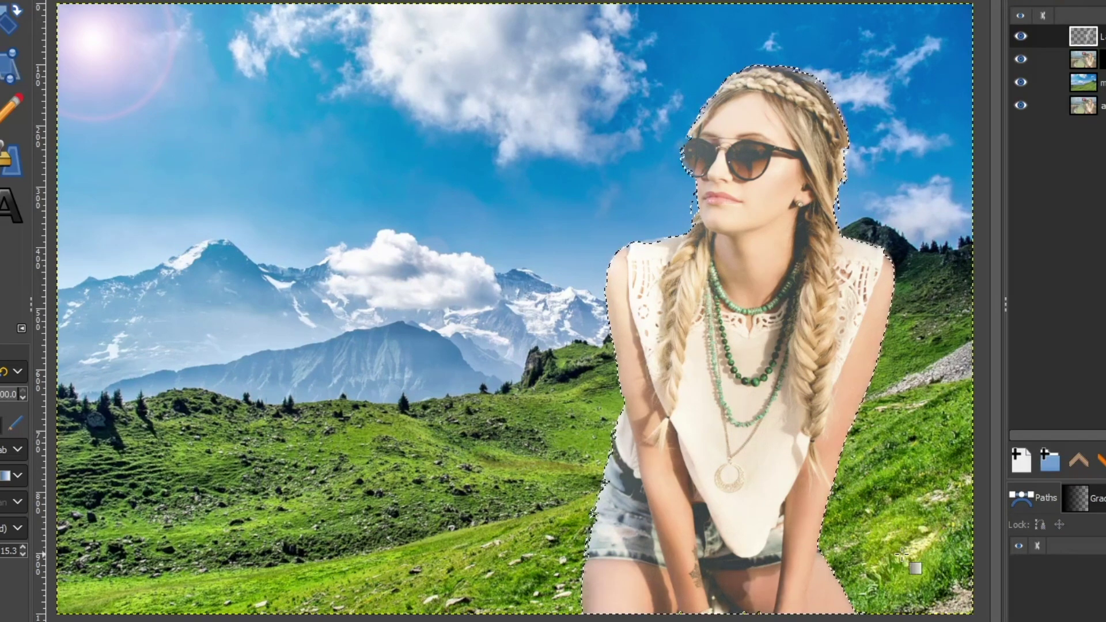
pyautogui.moveTo(874, 574); pyautogui.dragTo(556, 156)
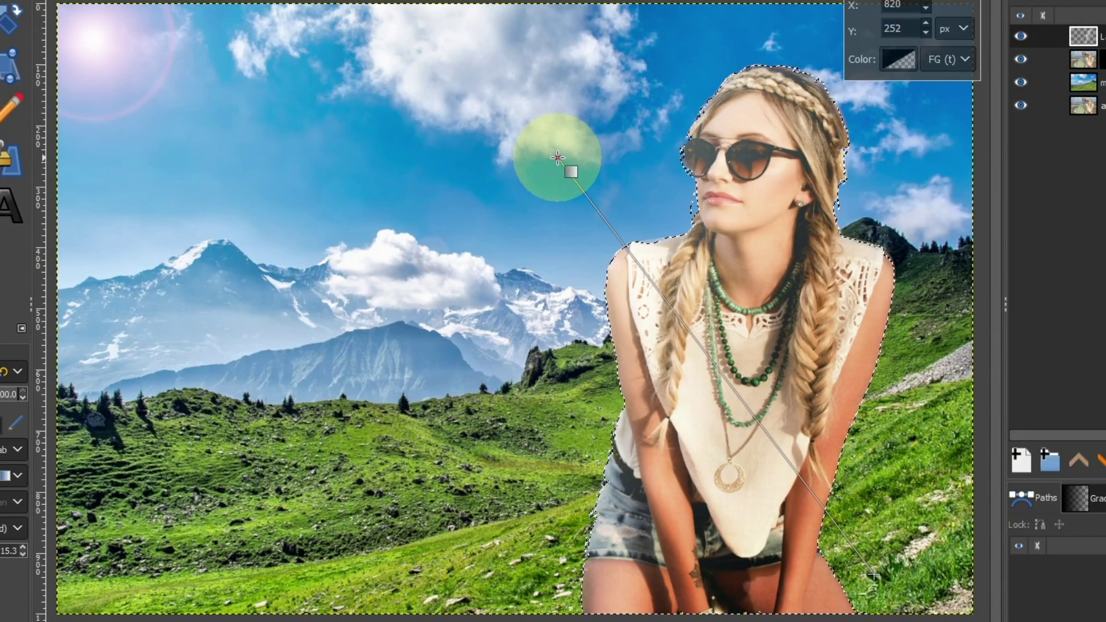
pyautogui.moveTo(557, 157); pyautogui.dragTo(559, 149)
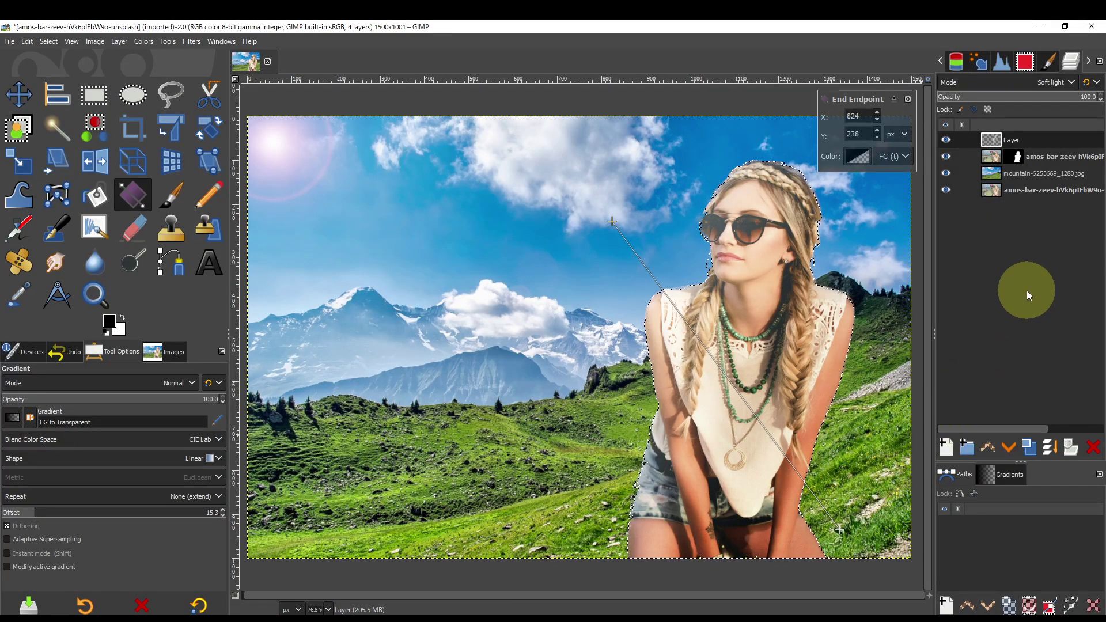
pyautogui.press('Return')
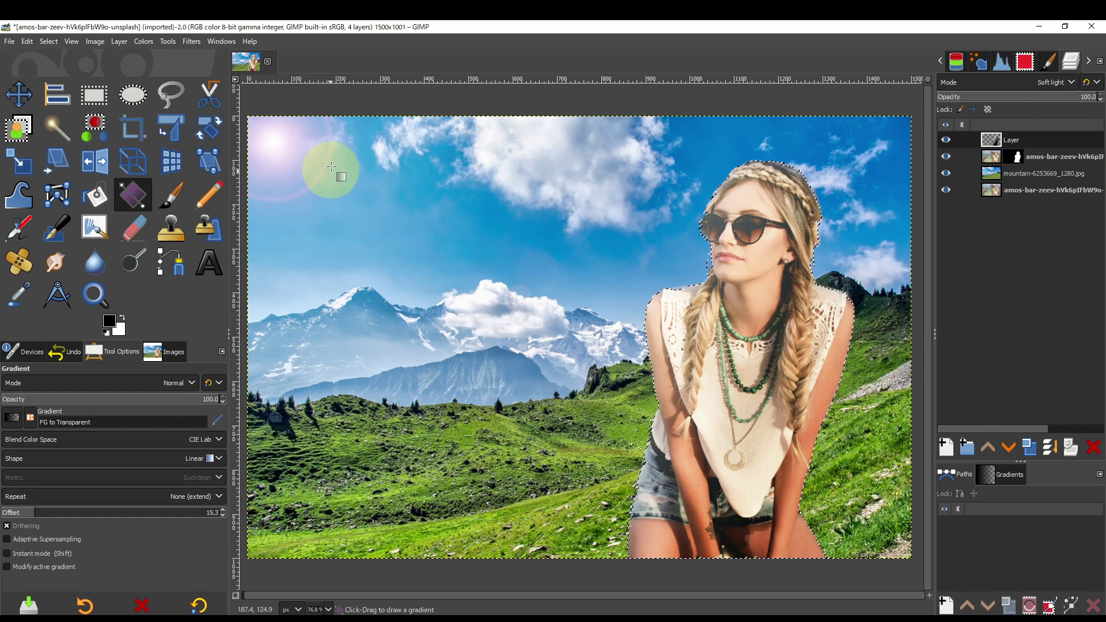
# Step: Select the entire image canvas
pyautogui.click(49, 42)
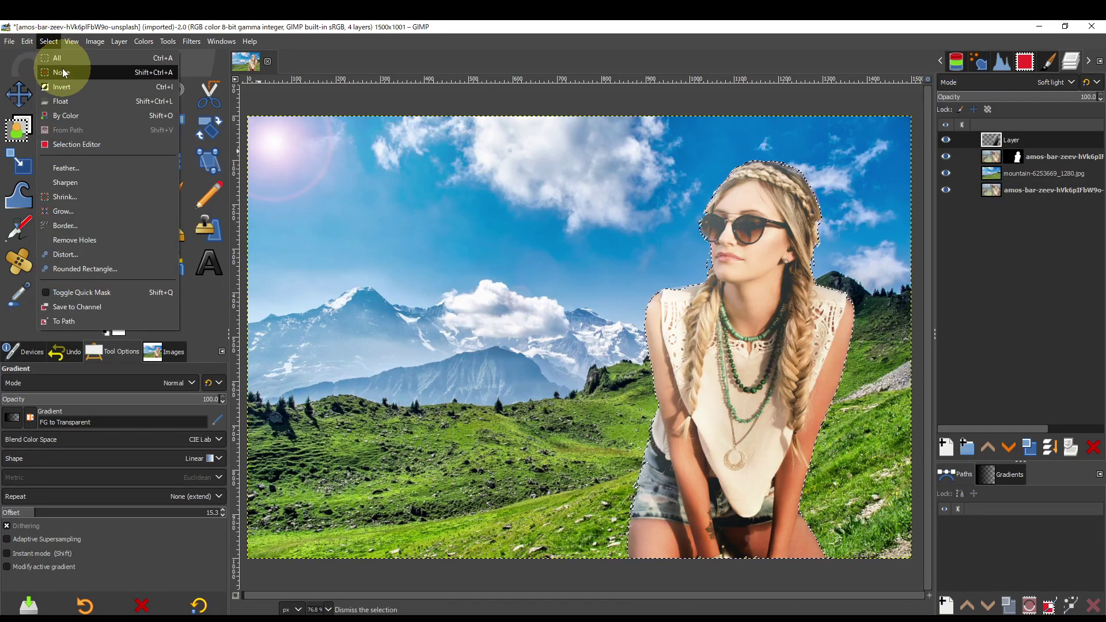
pyautogui.click(53, 55)
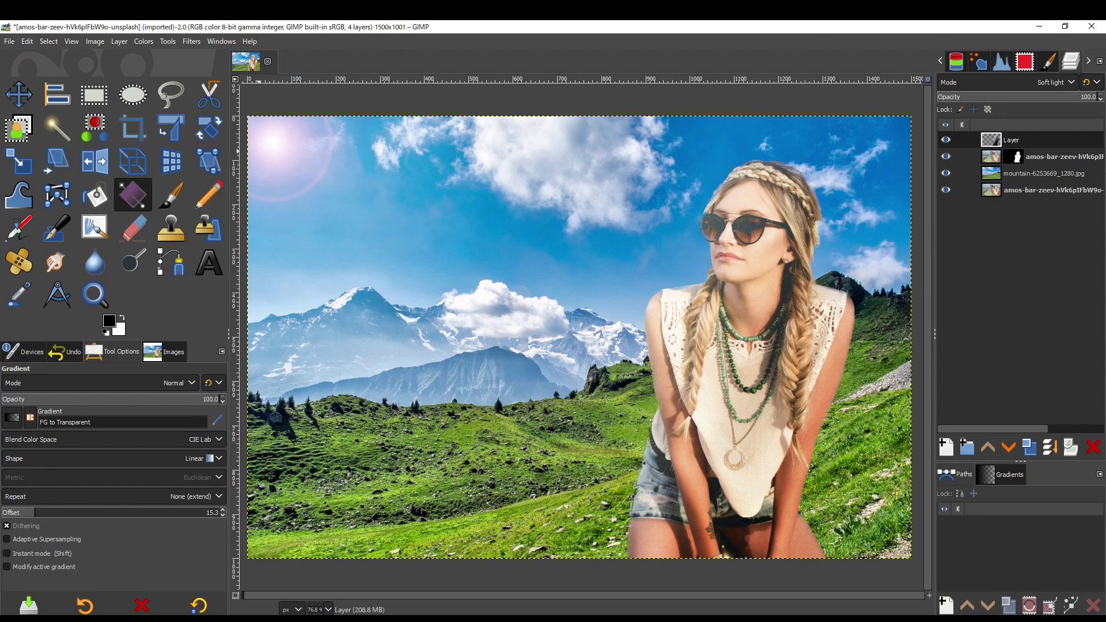